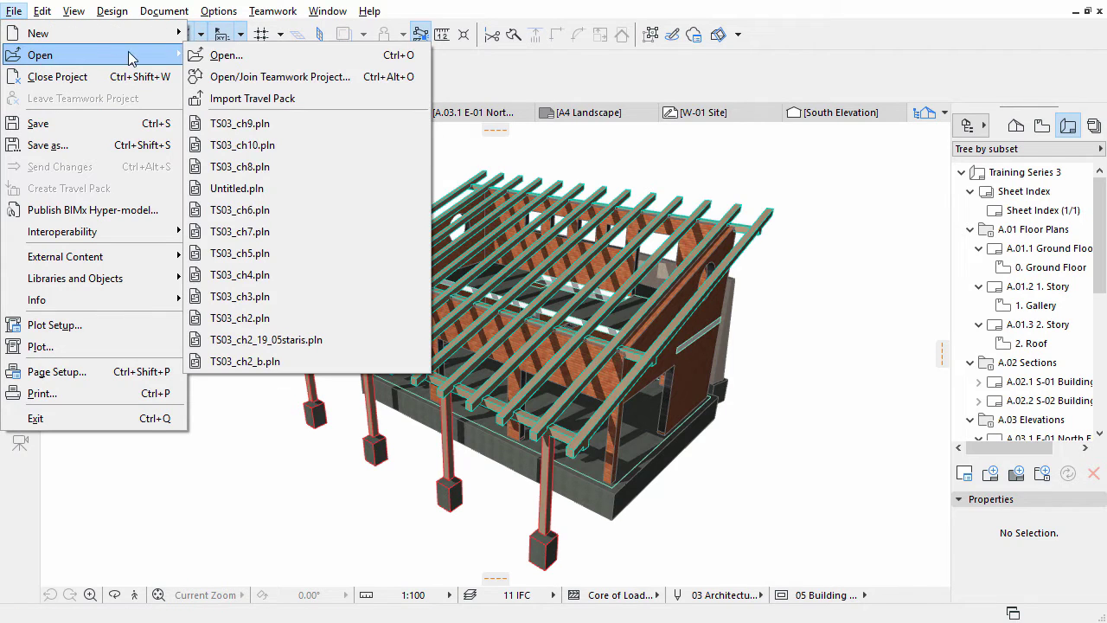
# Open the TS03_ch10.pln project
pyautogui.click(207, 58)
pyautogui.click(445, 352)
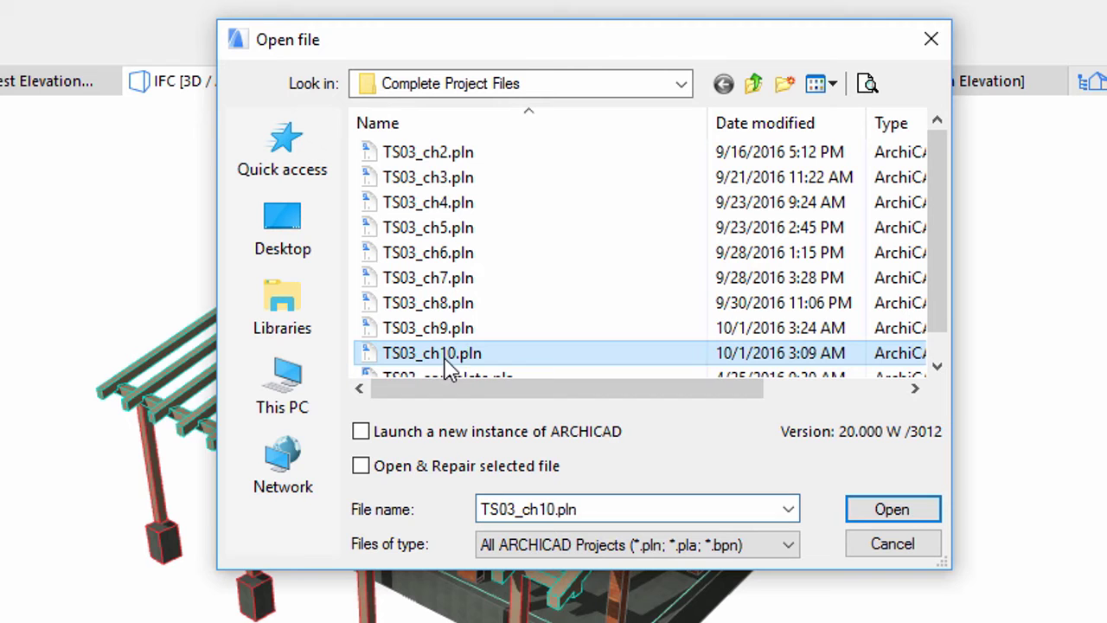
pyautogui.click(892, 518)
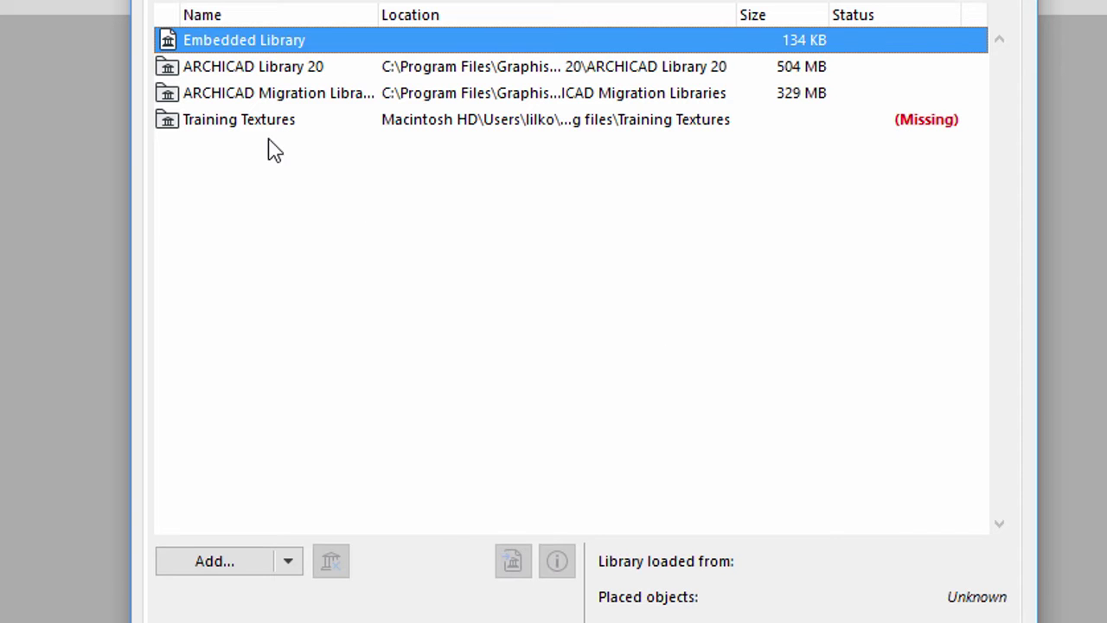
# Relink the missing Training Textures library to the local Training Textures folder
pyautogui.click(267, 129)
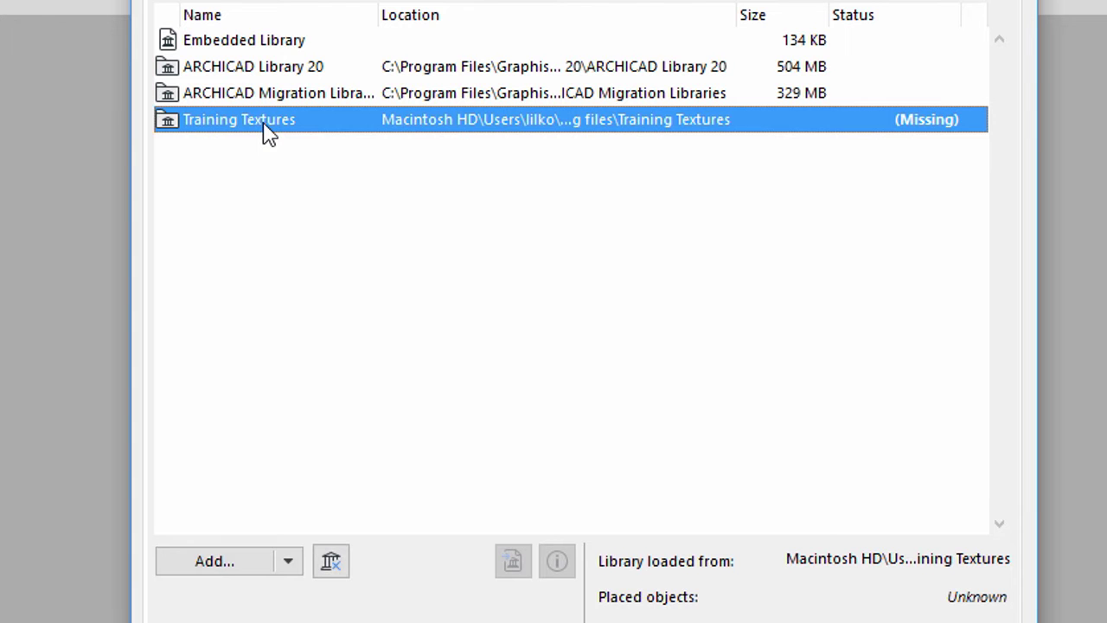
pyautogui.click(217, 564)
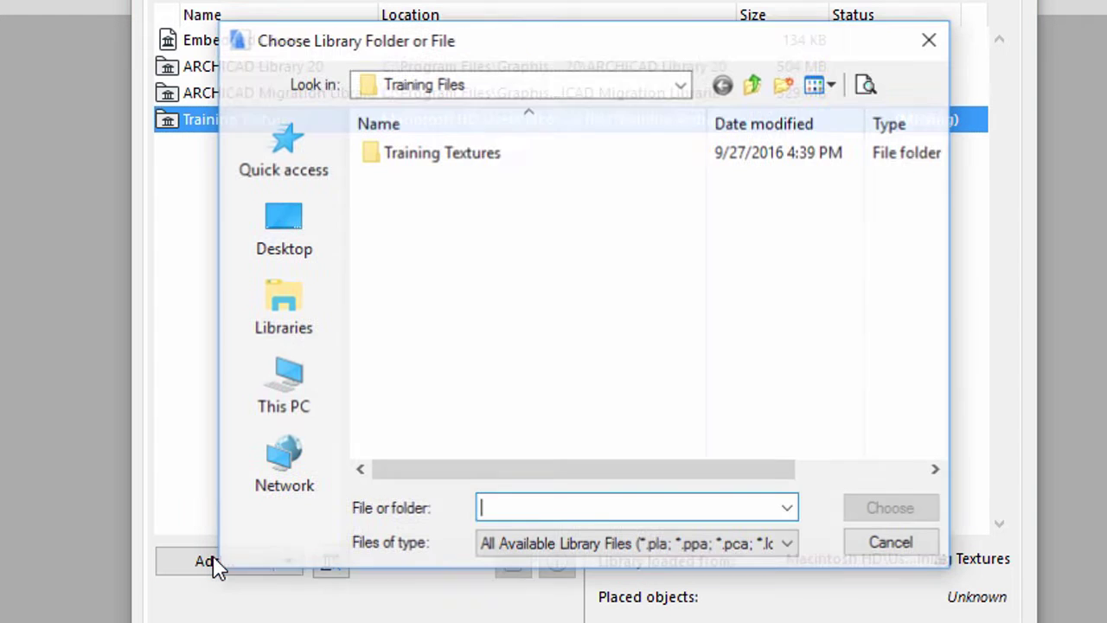
pyautogui.click(458, 162)
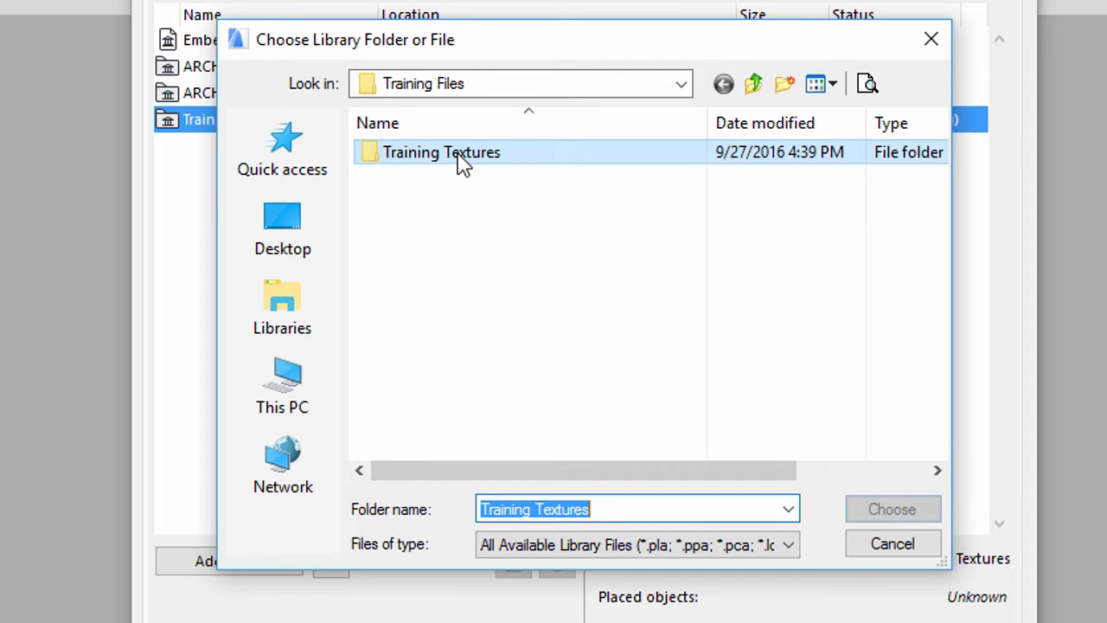
pyautogui.click(461, 164)
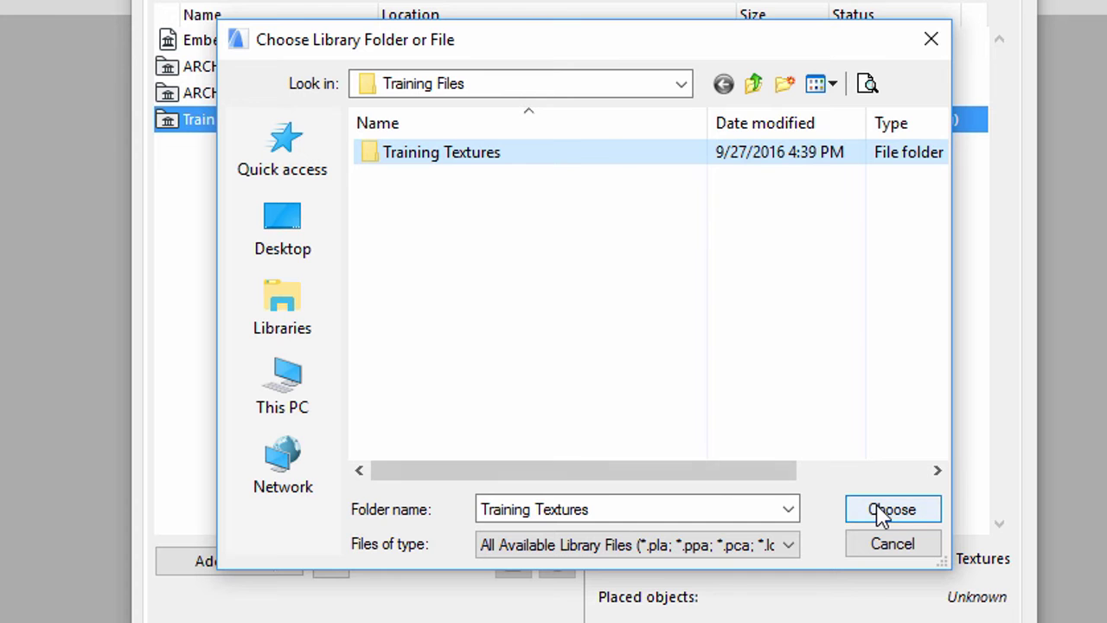
pyautogui.click(882, 510)
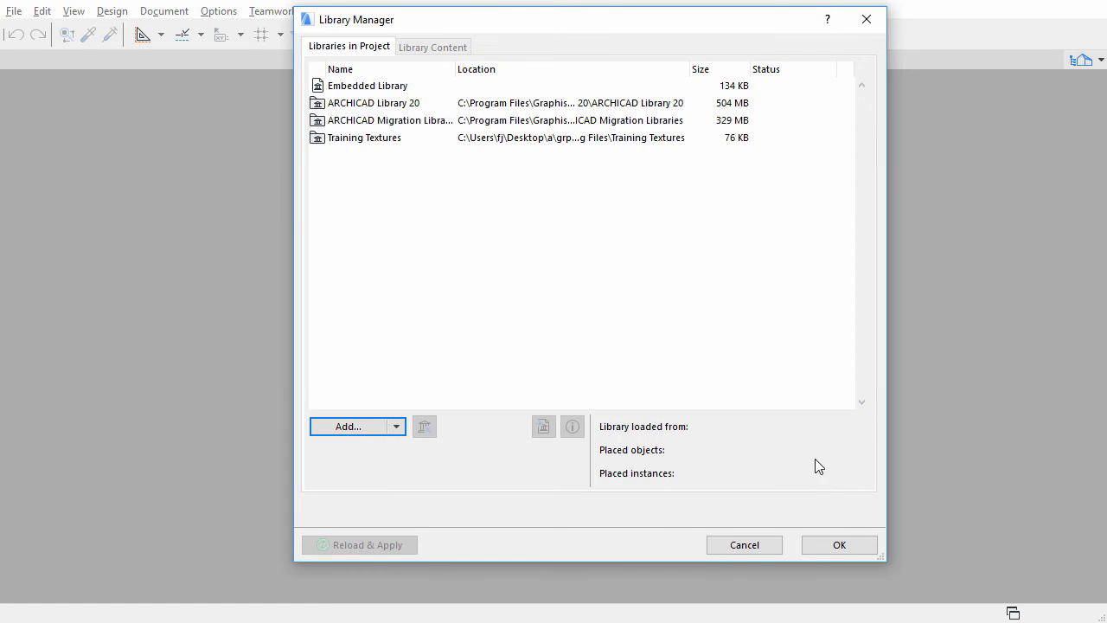
pyautogui.click(839, 545)
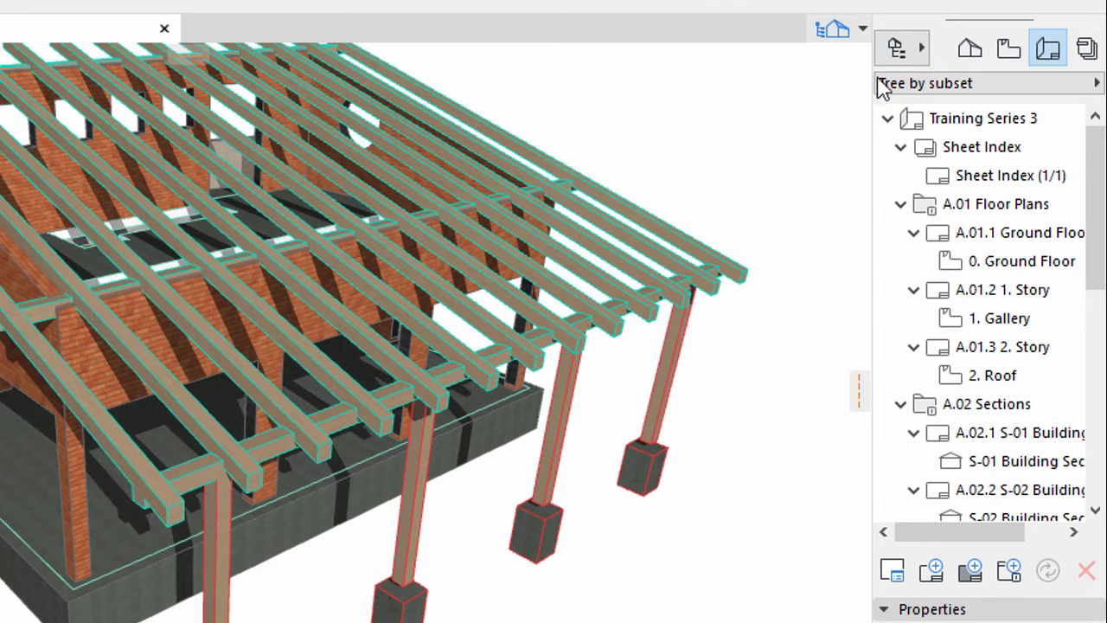
# Show the Change Manager from the Navigator's Project Chooser menu
pyautogui.click(886, 50)
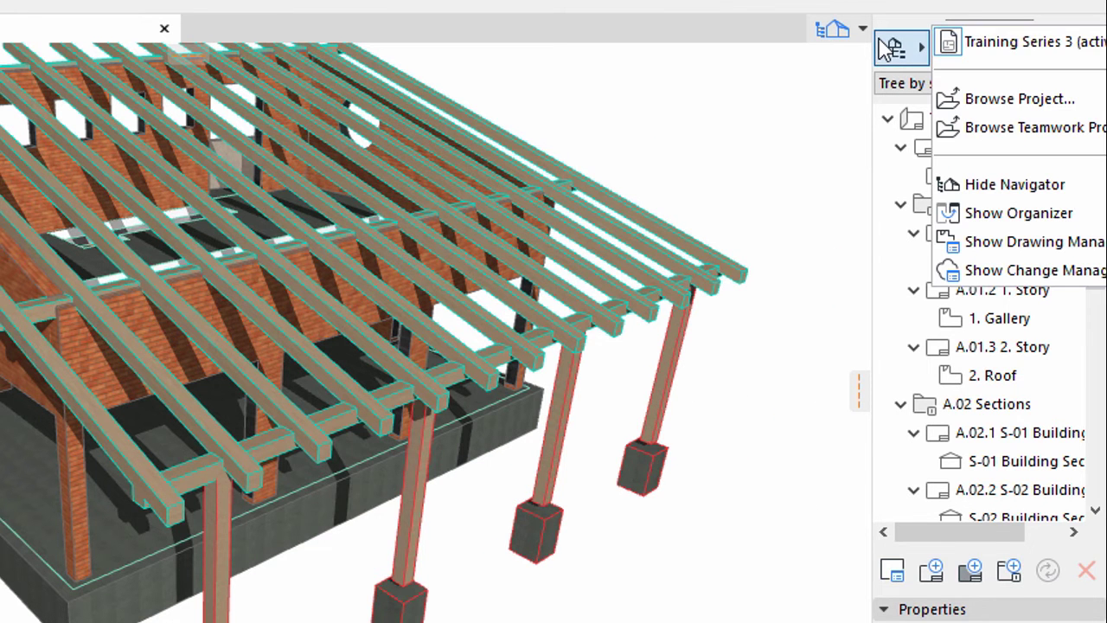
pyautogui.click(971, 272)
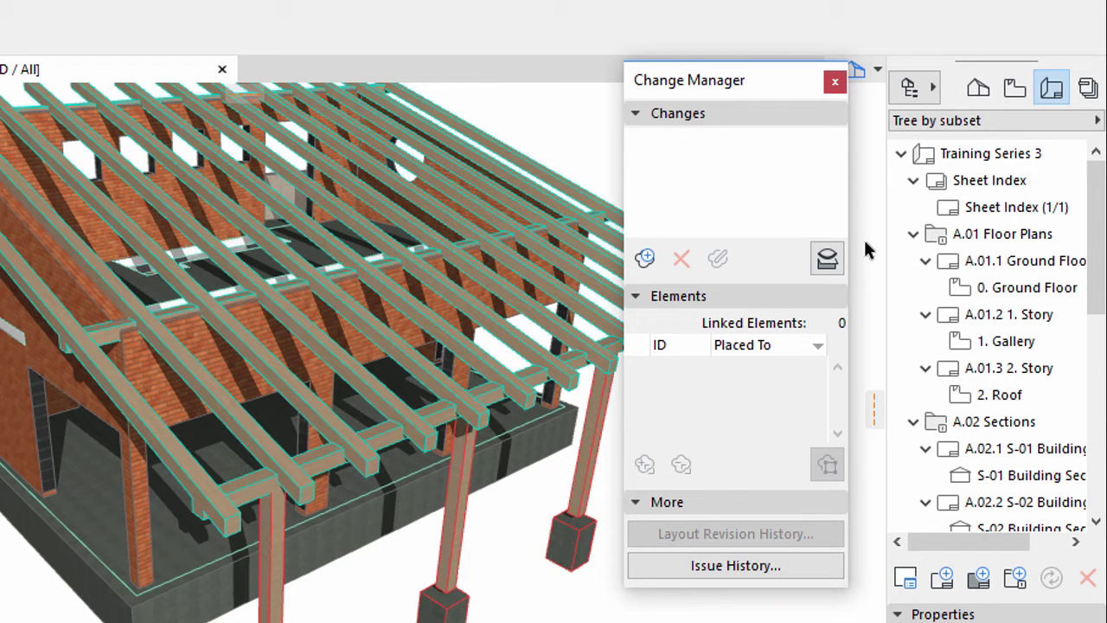
# Add issue 01 'Schaematic Design' in Issue History and issue it
pyautogui.click(720, 567)
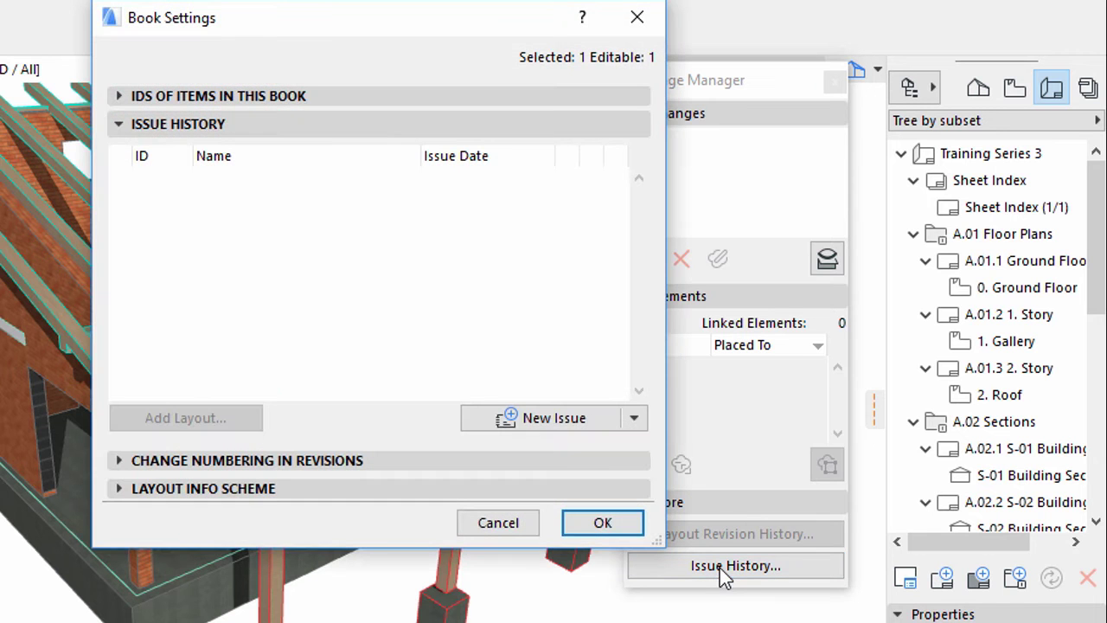
pyautogui.click(541, 414)
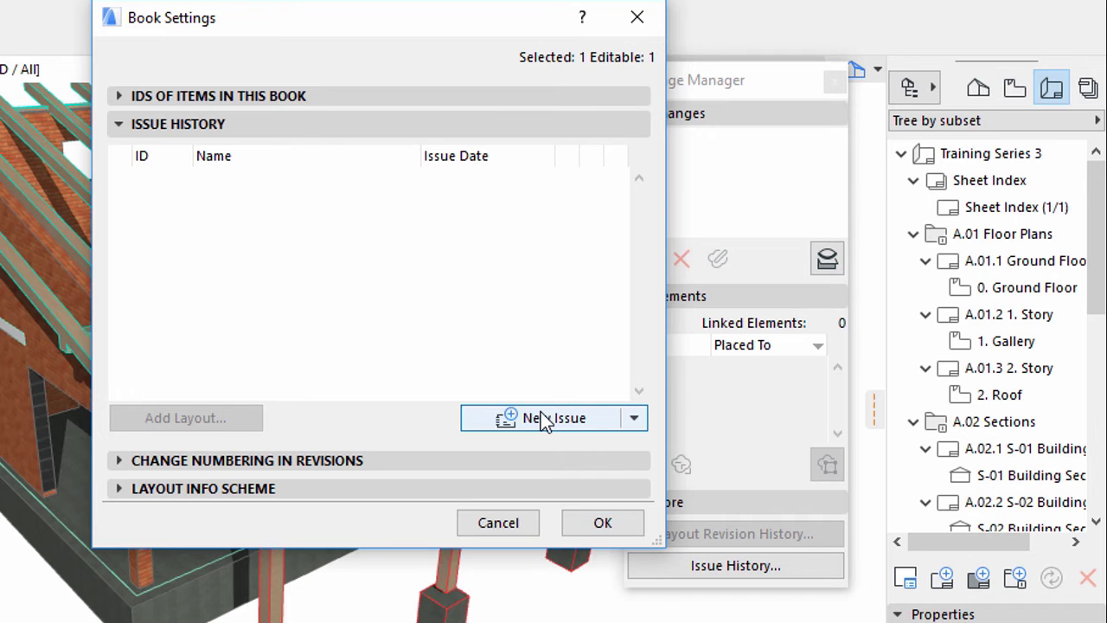
pyautogui.write('Sch')
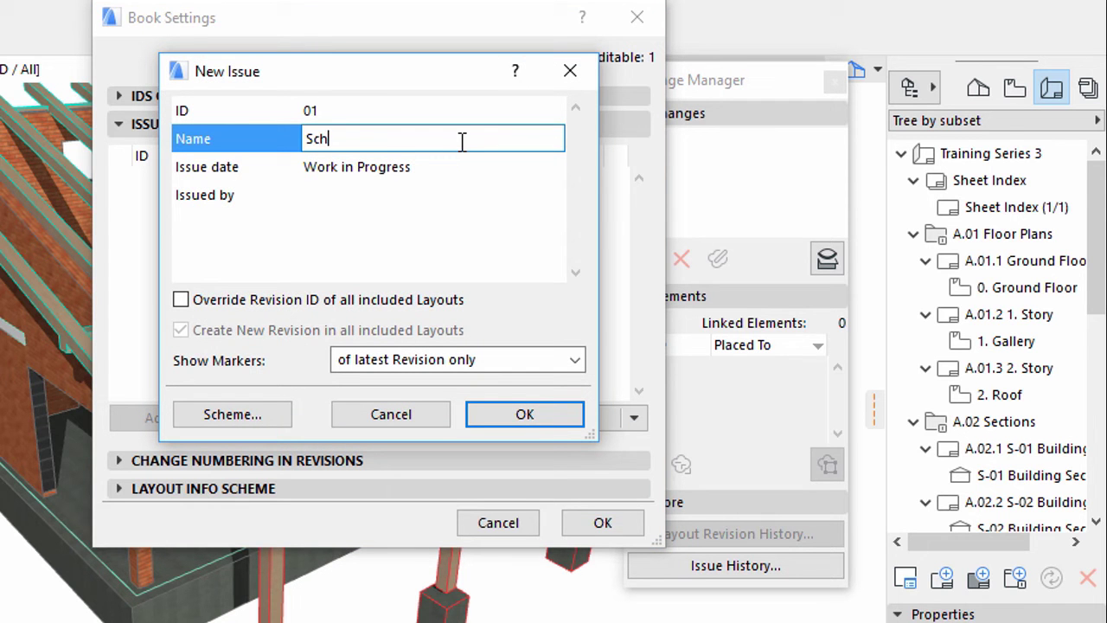
pyautogui.write('aematic Design')
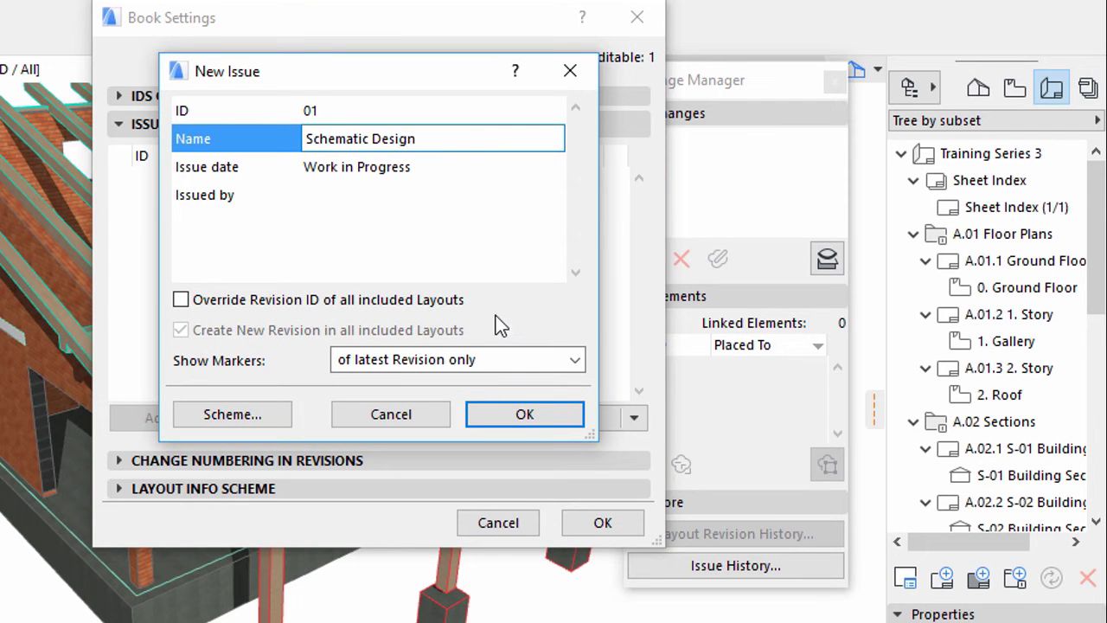
pyautogui.click(524, 418)
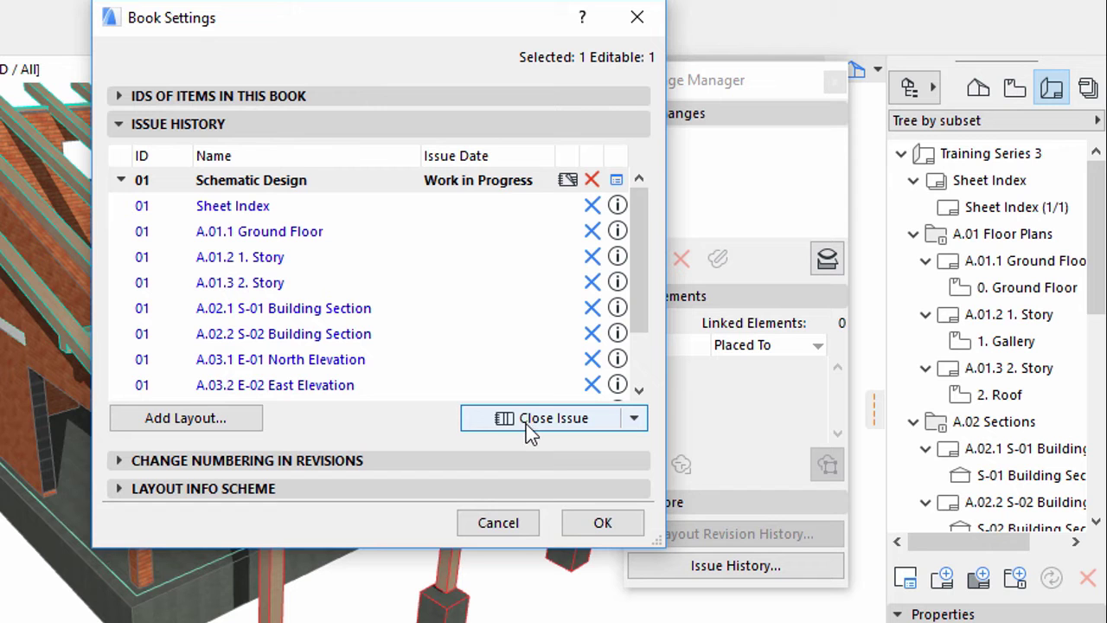
pyautogui.click(526, 424)
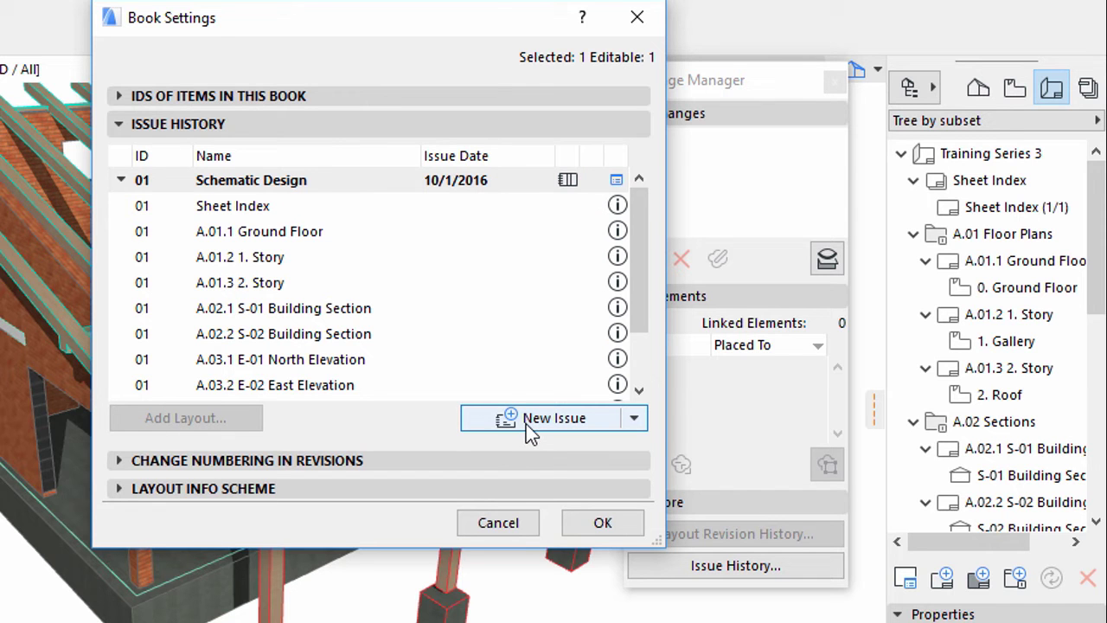
pyautogui.click(603, 524)
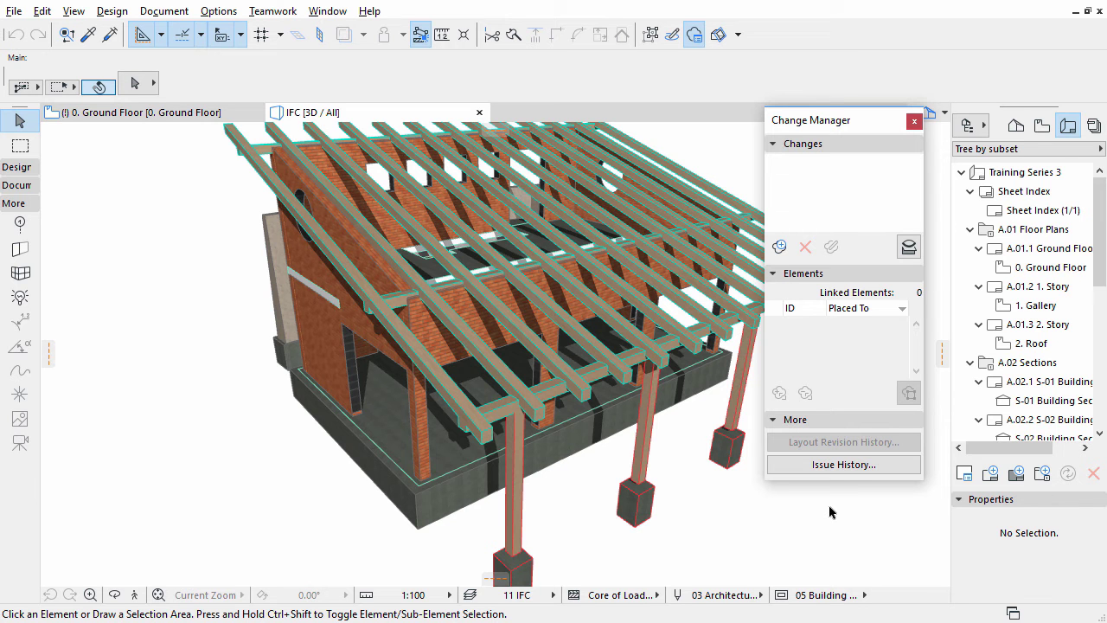
# Close the Change Manager and zoom the 0. Ground Floor plan onto the Entrance, WC and Washroom
pyautogui.click(914, 123)
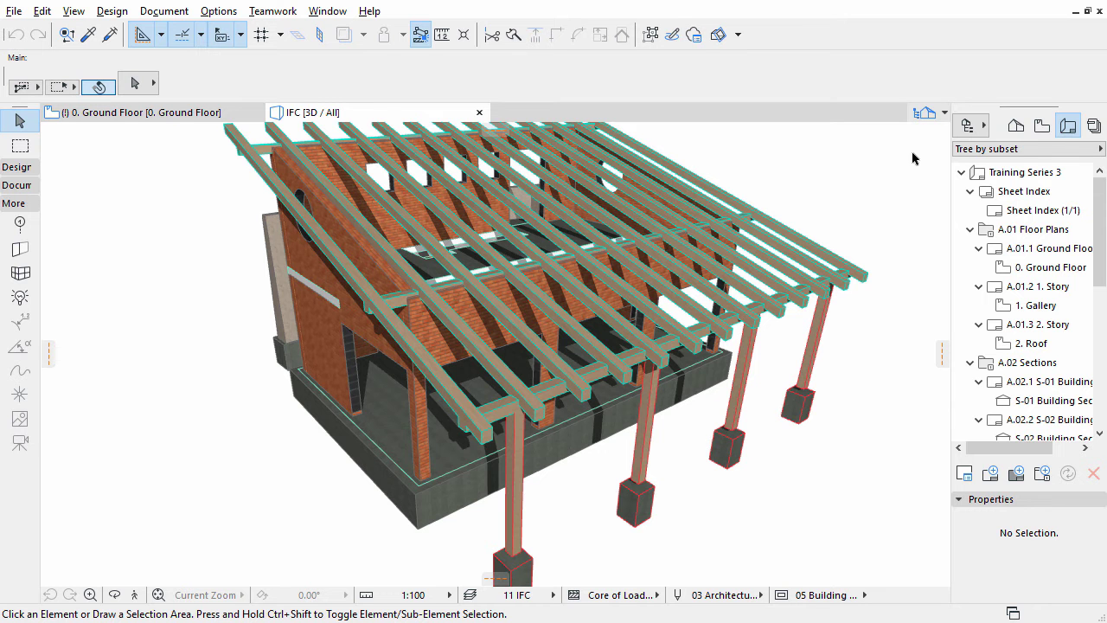
pyautogui.click(1043, 126)
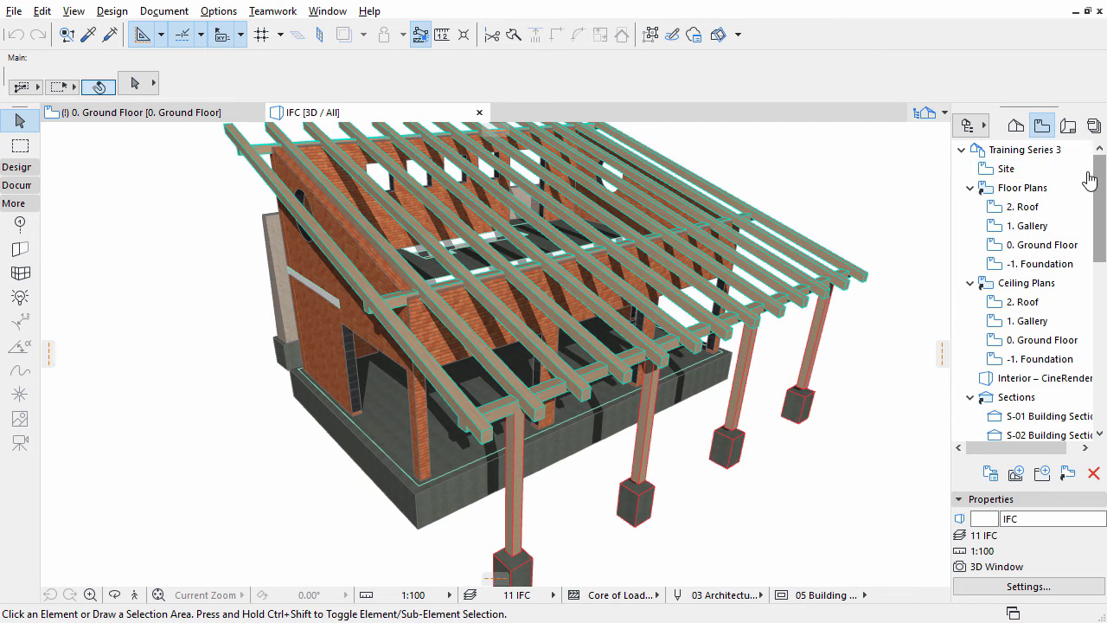
pyautogui.doubleClick(1041, 245)
pyautogui.click(90, 595)
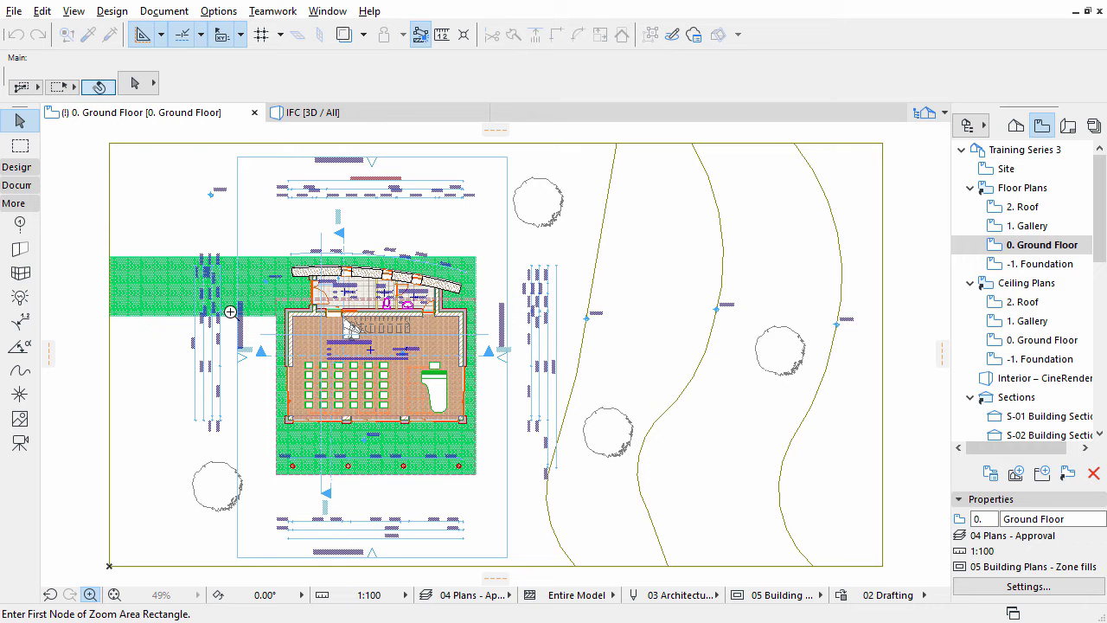
pyautogui.click(247, 247)
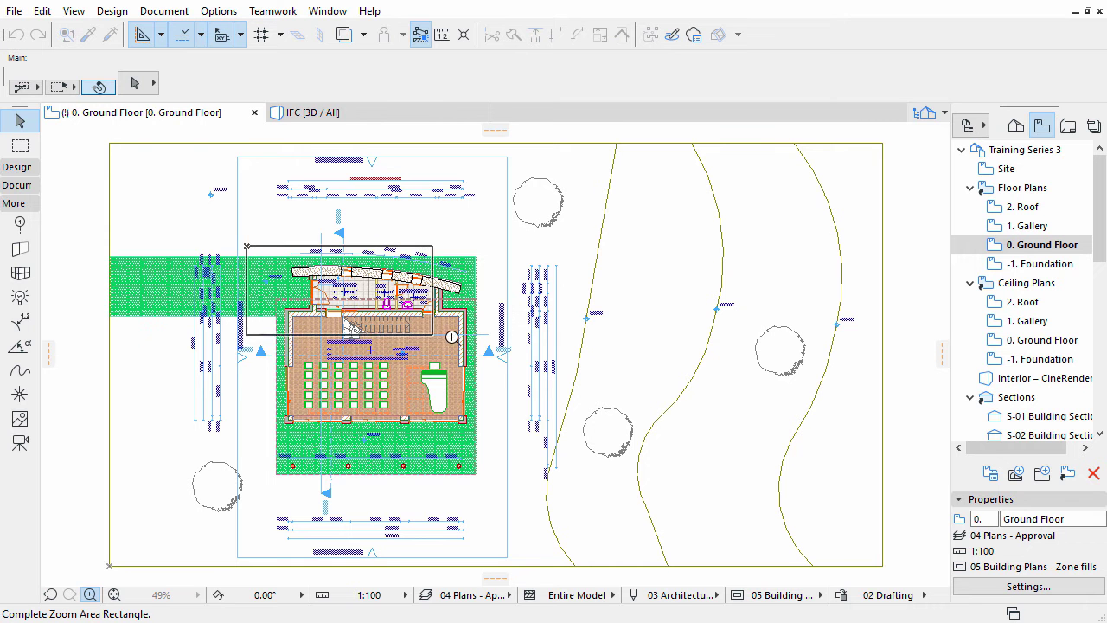
pyautogui.click(494, 343)
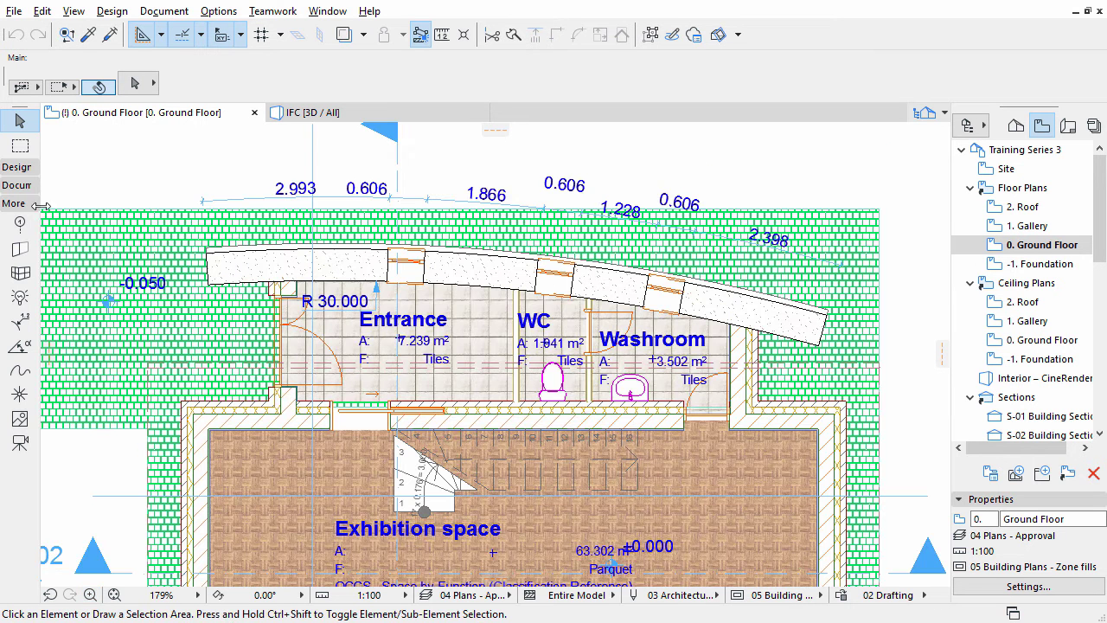
# Select the green terrain slab with the Slab tool
pyautogui.click(19, 167)
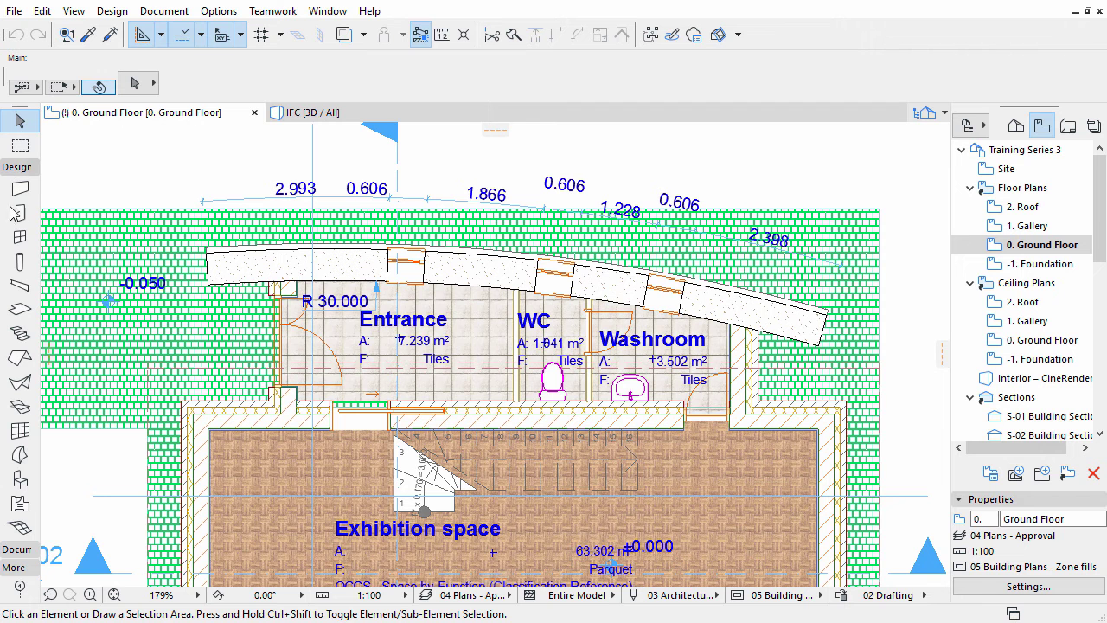
pyautogui.click(19, 309)
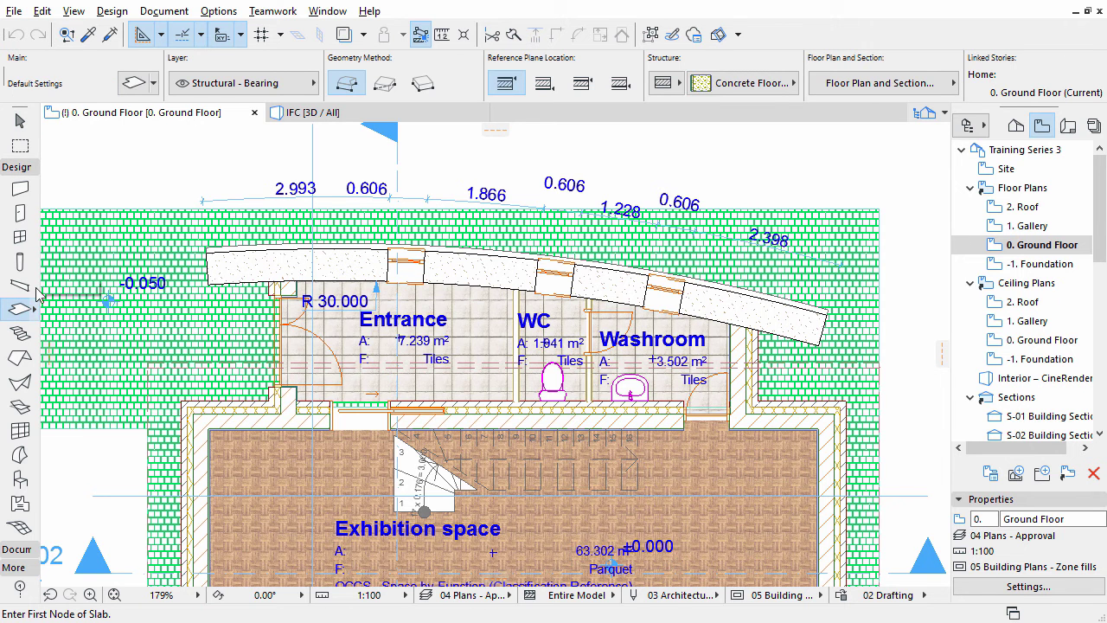
pyautogui.keyDown('shift'); pyautogui.click(144, 235); pyautogui.keyUp('shift')
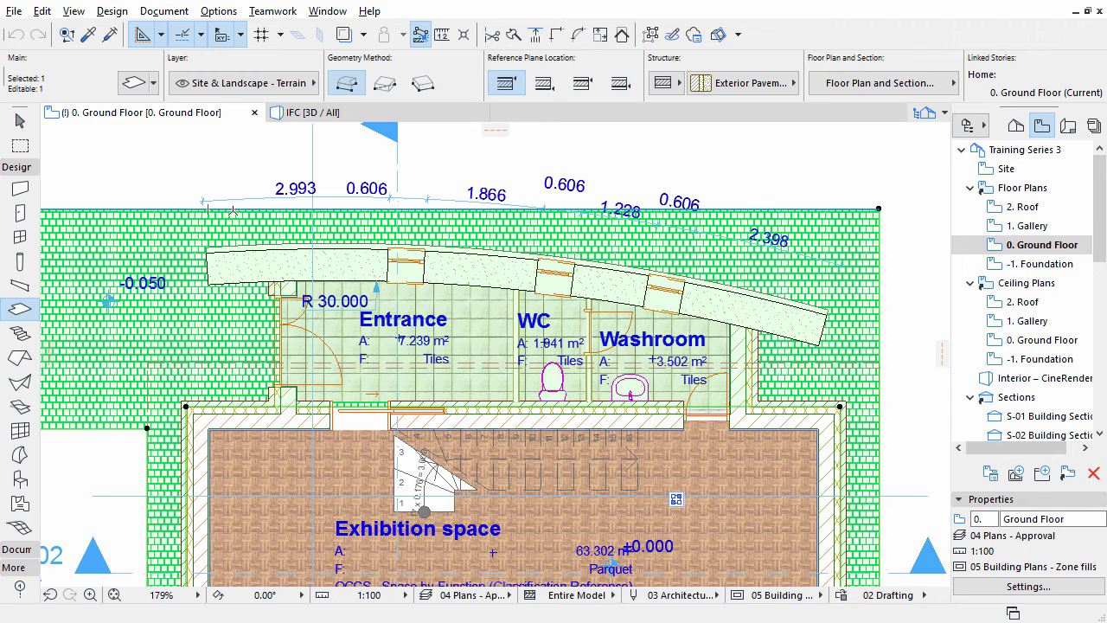
# Subtract the Entrance, WC and Washroom rectangle from the terrain slab
pyautogui.click(232, 210)
pyautogui.click(296, 305)
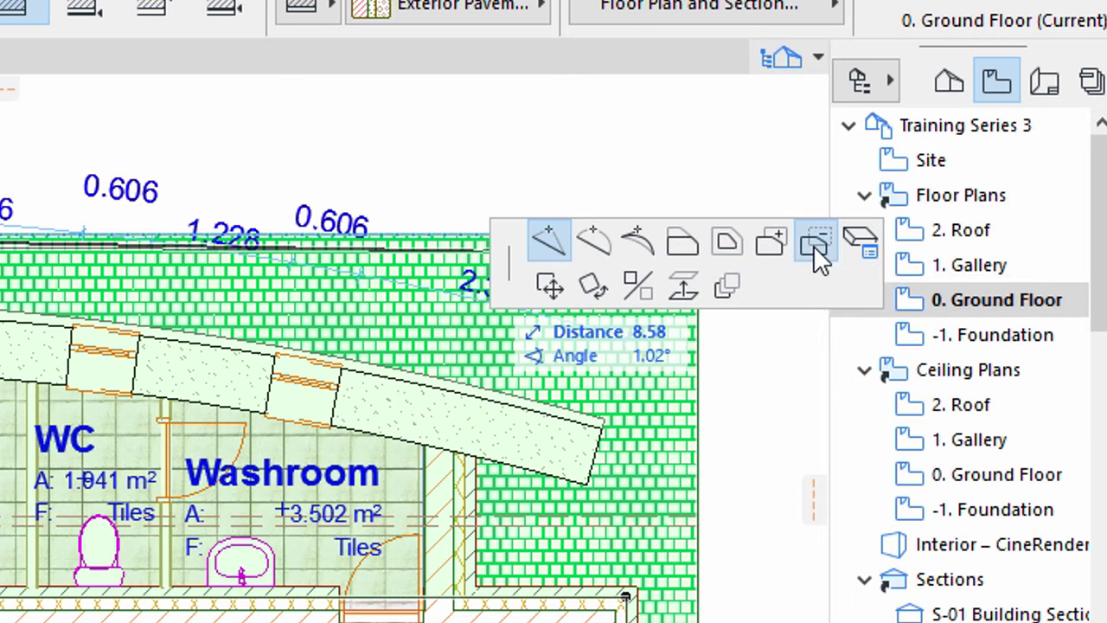
pyautogui.click(813, 244)
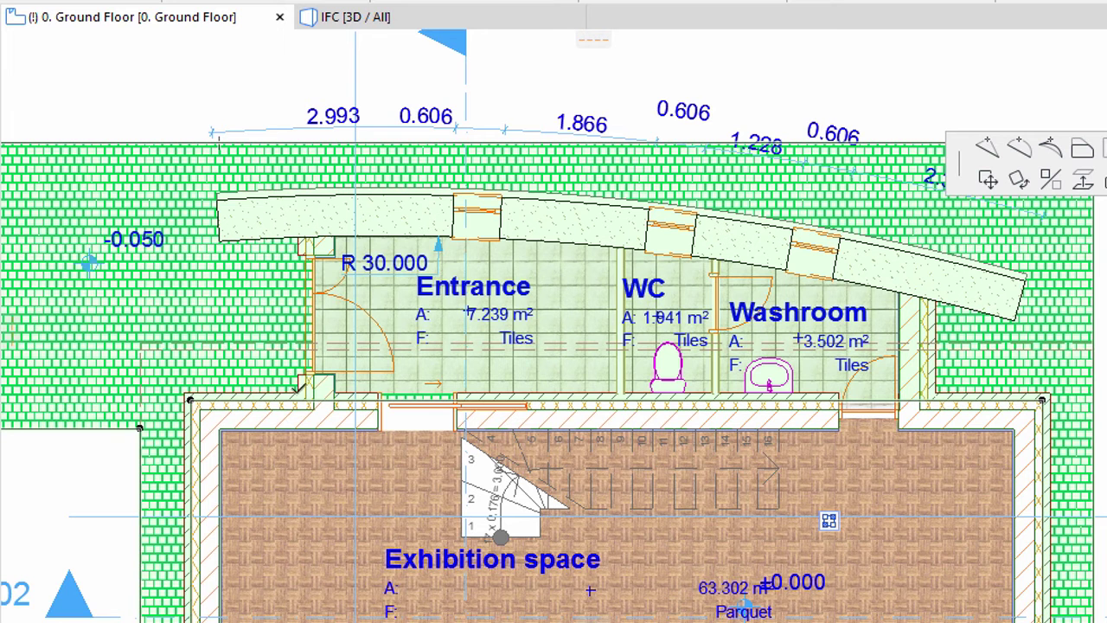
pyautogui.click(297, 392)
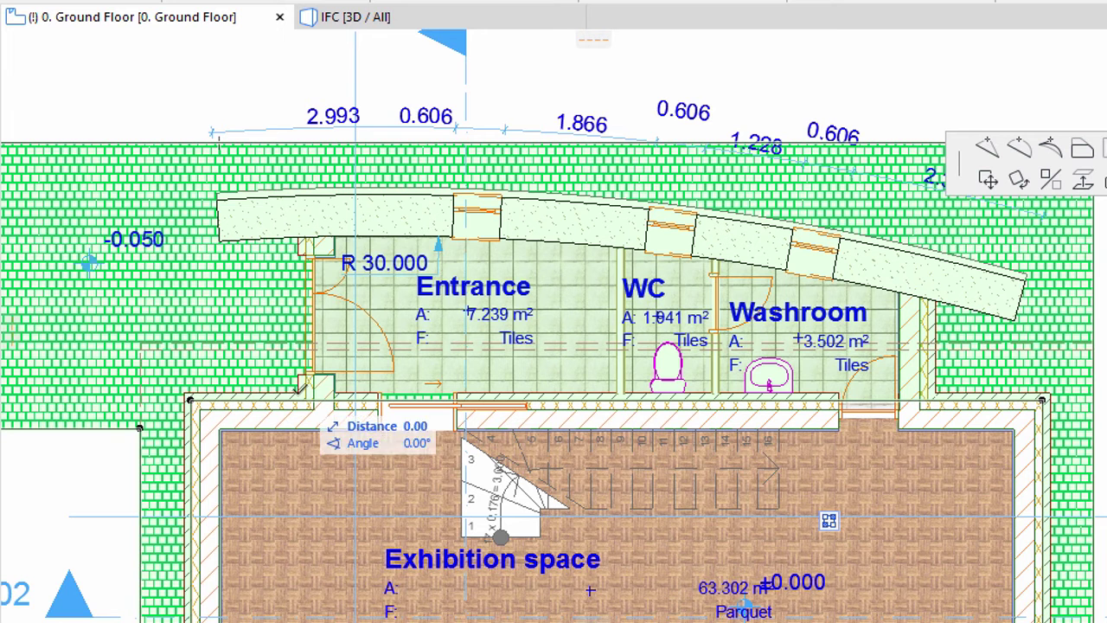
pyautogui.click(298, 237)
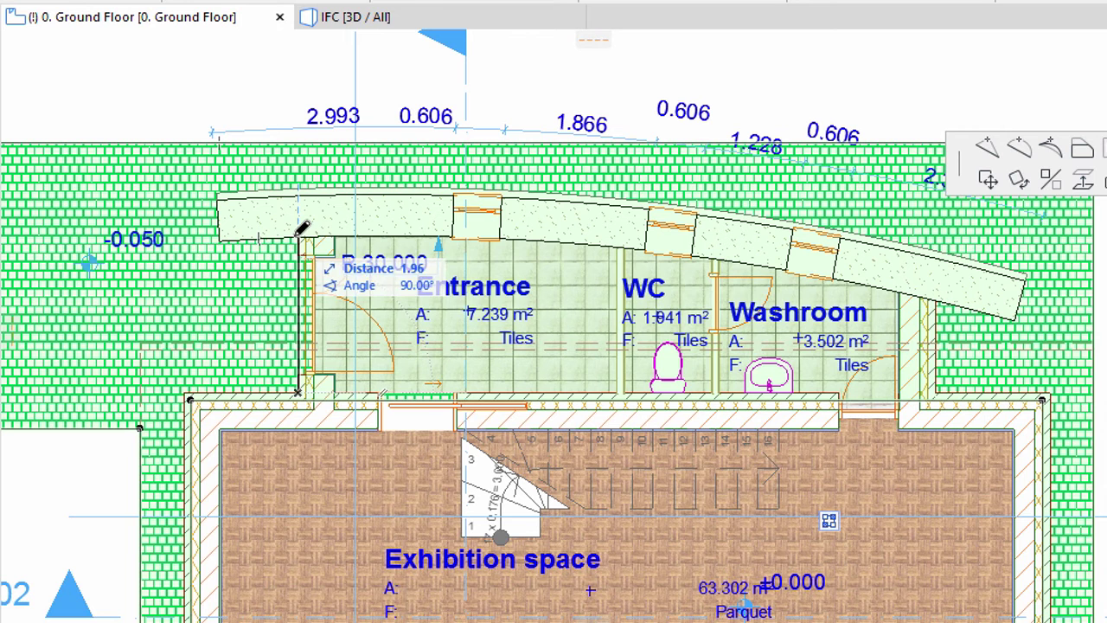
pyautogui.click(936, 301)
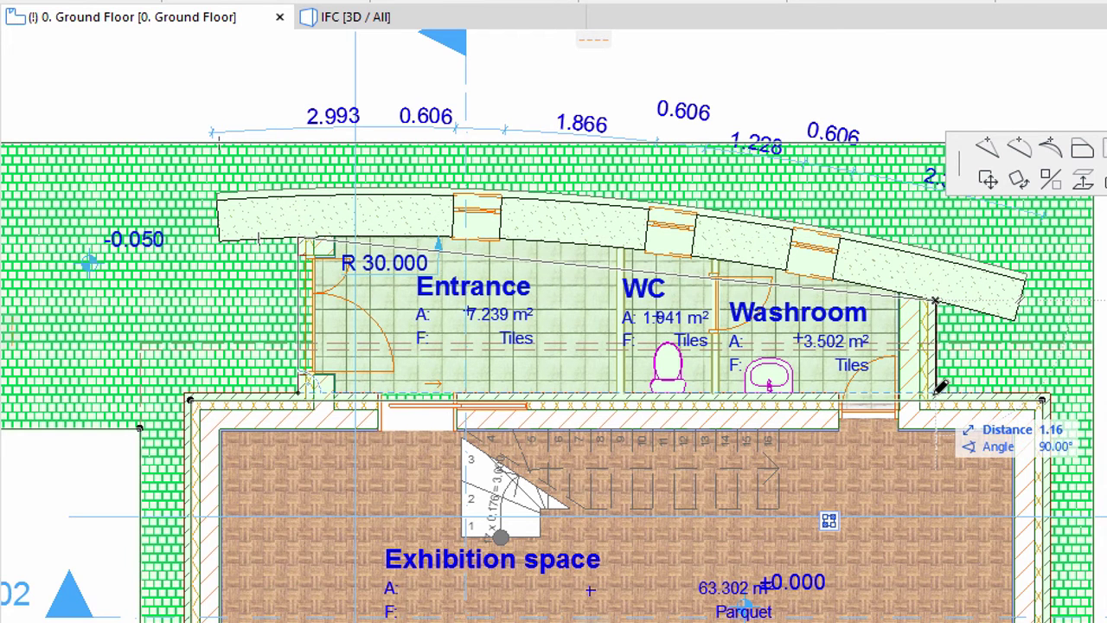
pyautogui.click(935, 394)
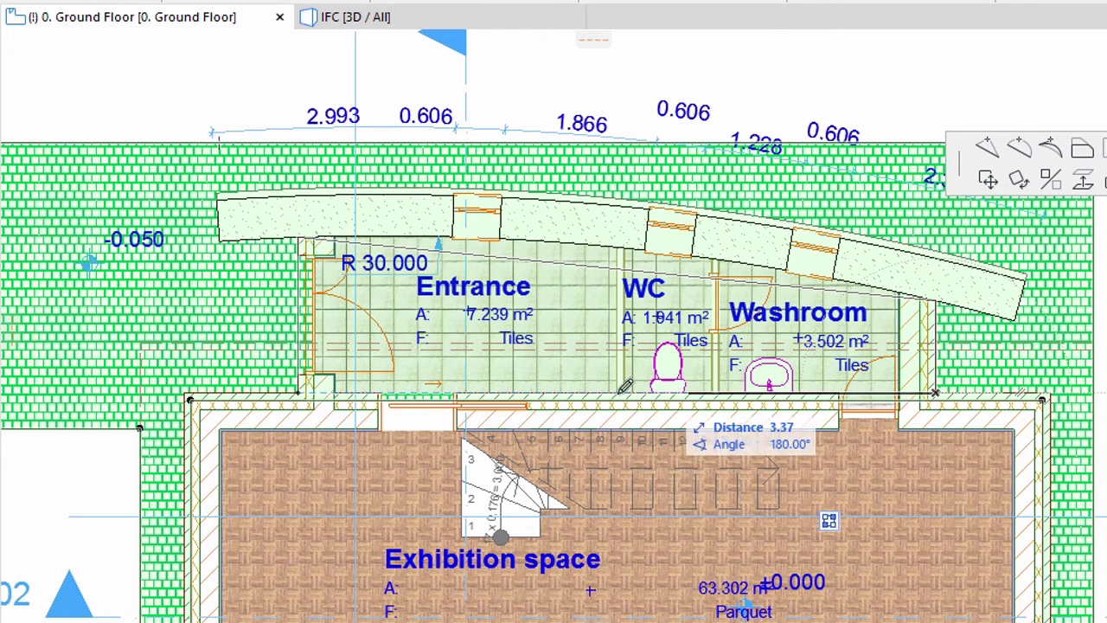
pyautogui.click(299, 392)
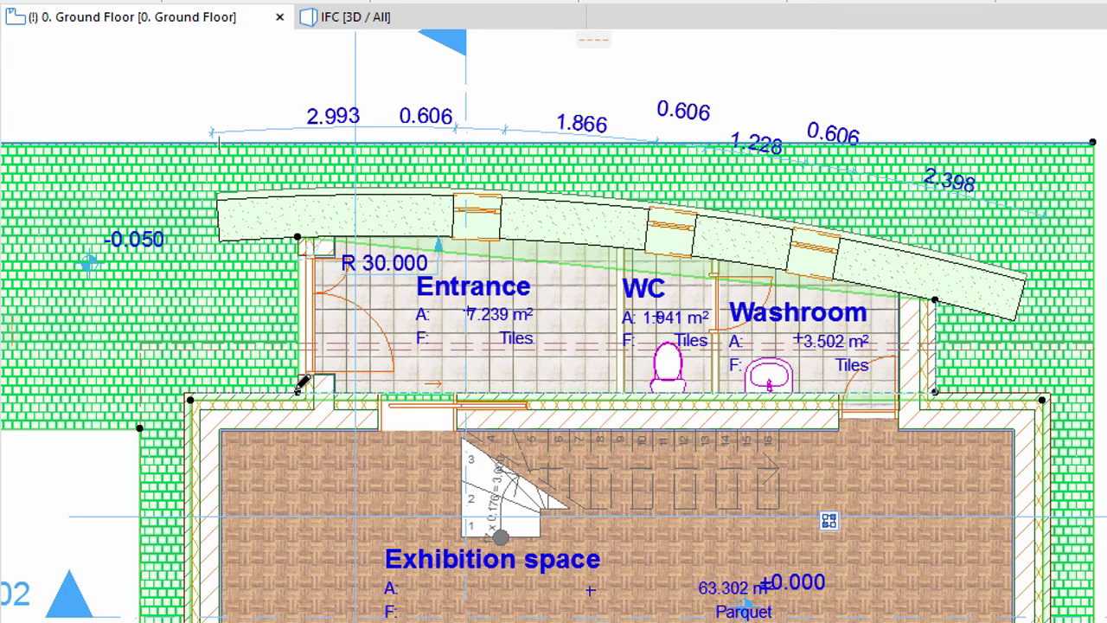
# Curve the cut-out's top edge to follow the curved wall
pyautogui.click(578, 263)
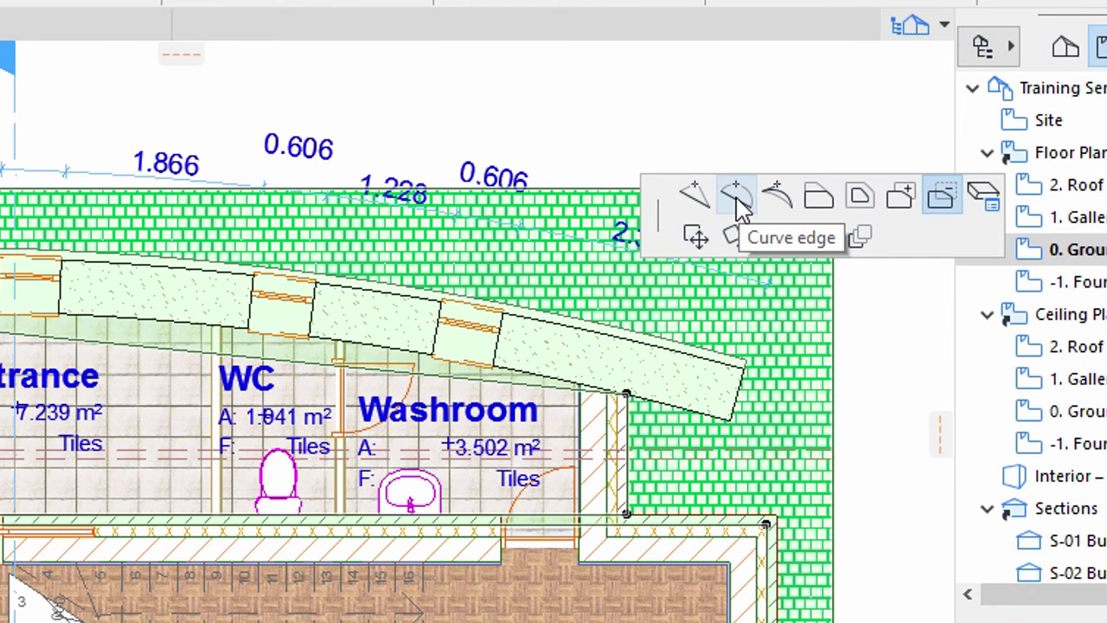
pyautogui.click(736, 200)
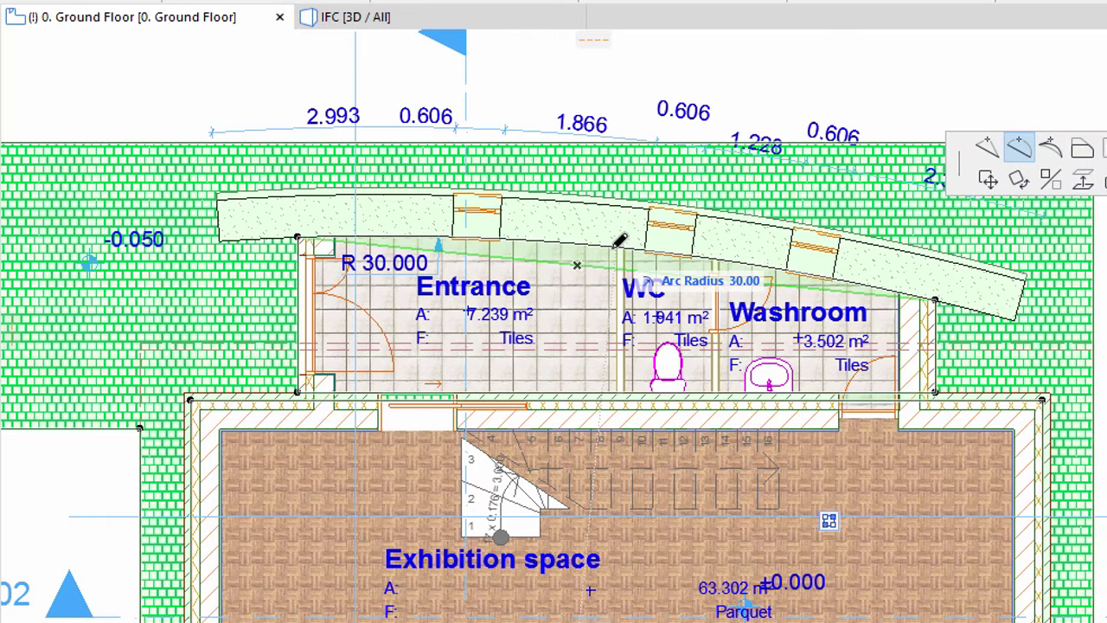
pyautogui.click(620, 240)
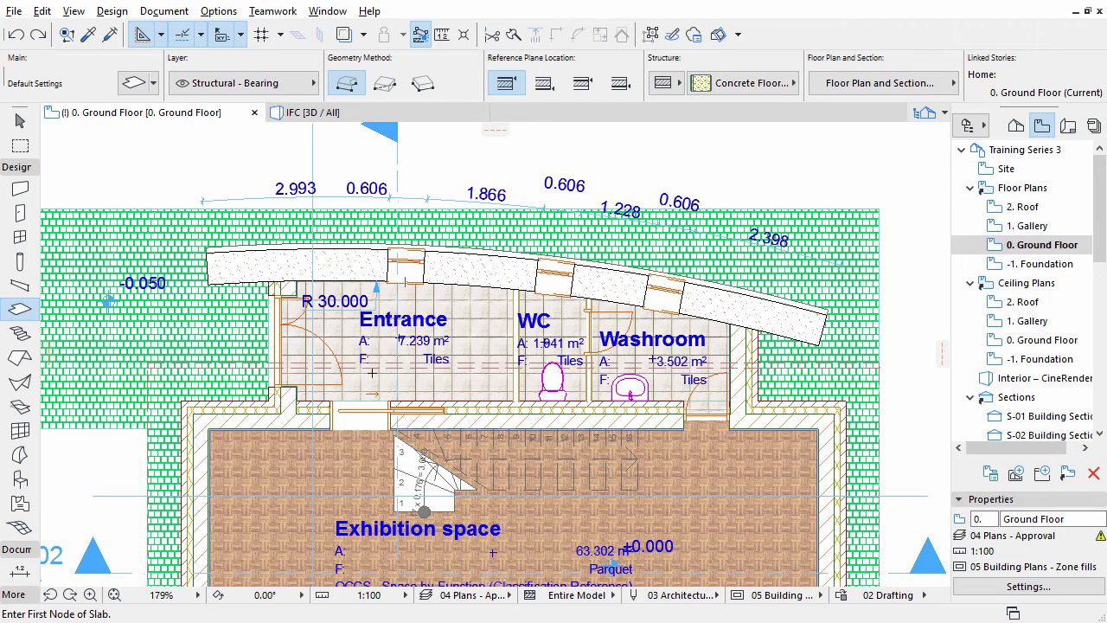
# Add the Entrance, WC and Washroom area to the Exhibition space floor slab
pyautogui.keyDown('shift'); pyautogui.click(292, 465); pyautogui.keyUp('shift')
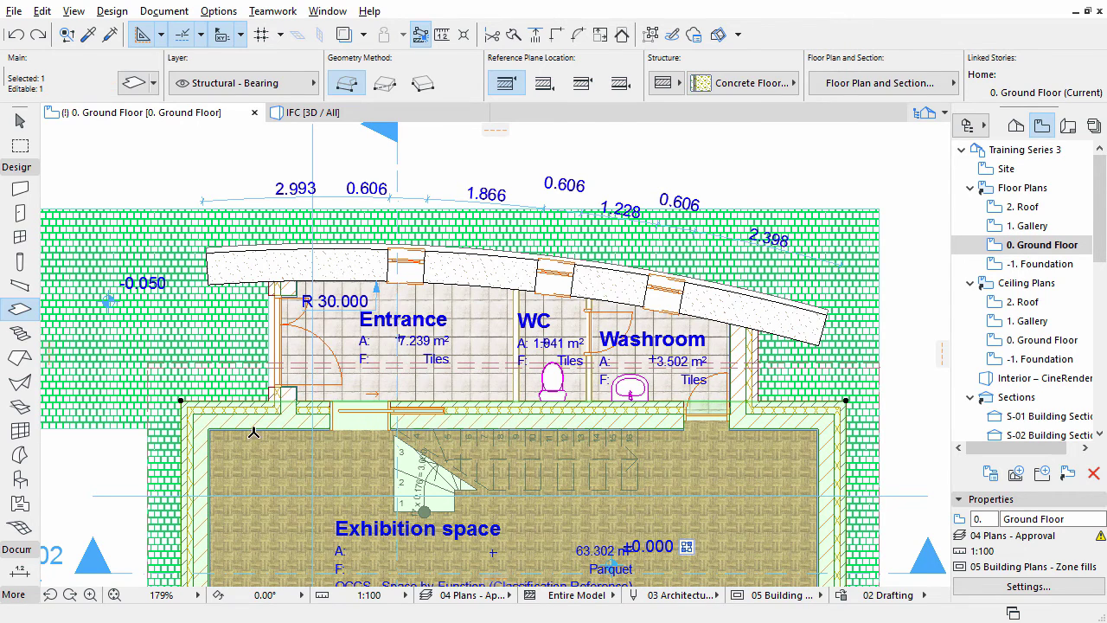
pyautogui.click(254, 401)
pyautogui.click(515, 348)
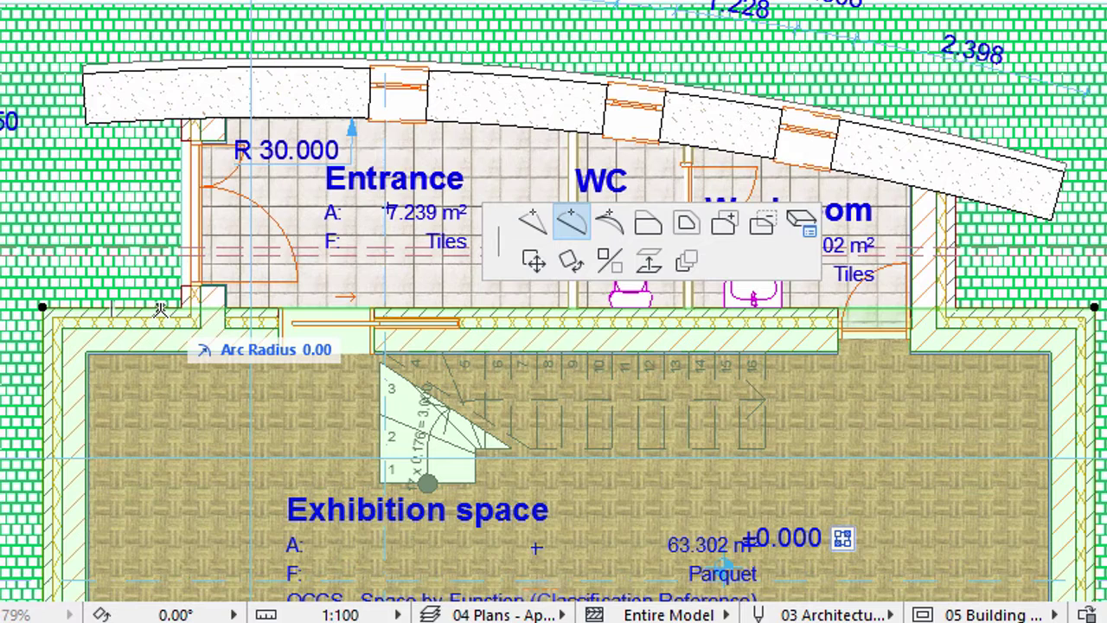
pyautogui.click(726, 225)
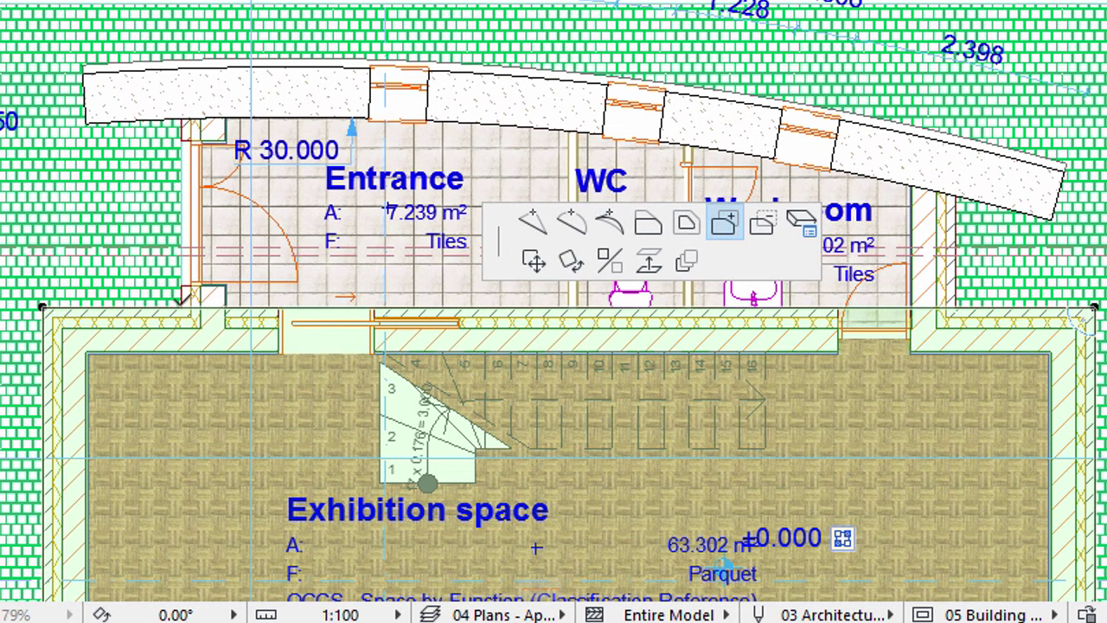
pyautogui.click(182, 118)
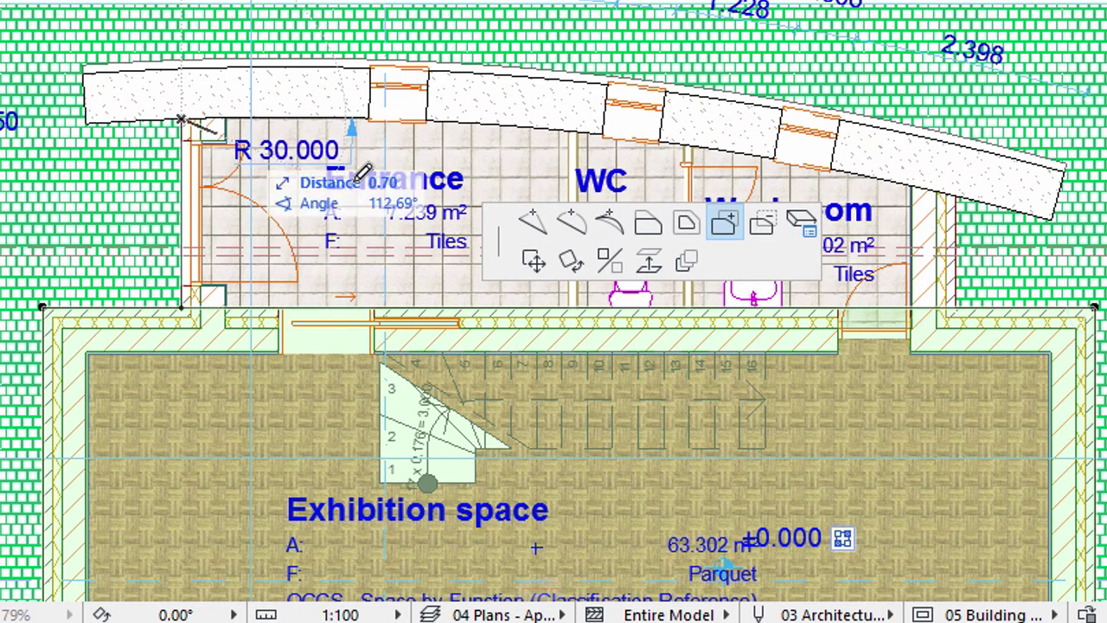
pyautogui.click(954, 195)
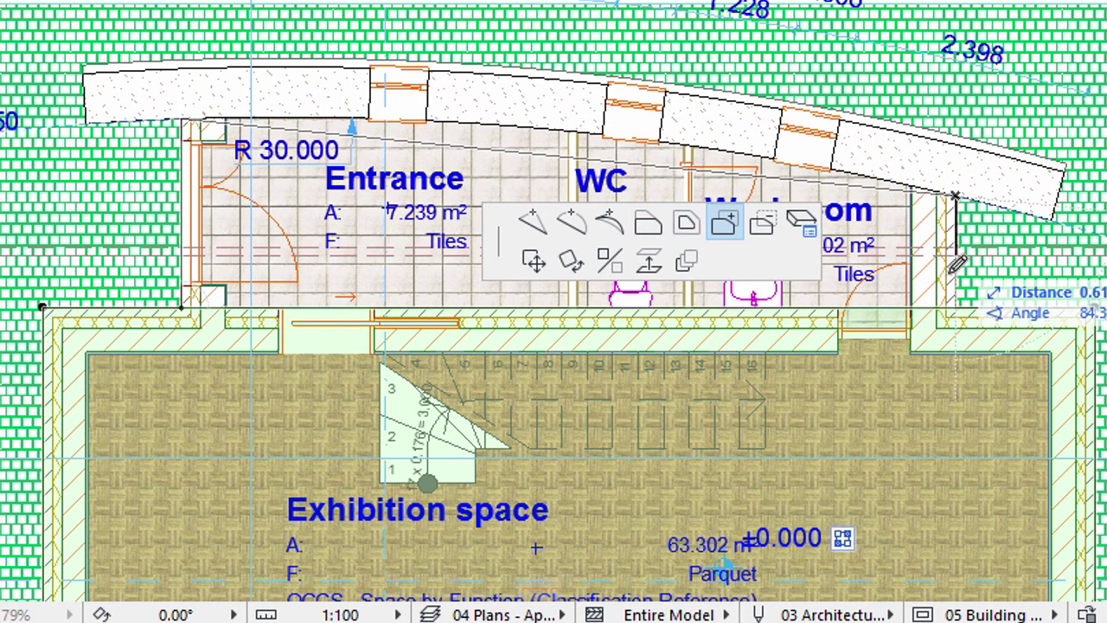
pyautogui.click(955, 307)
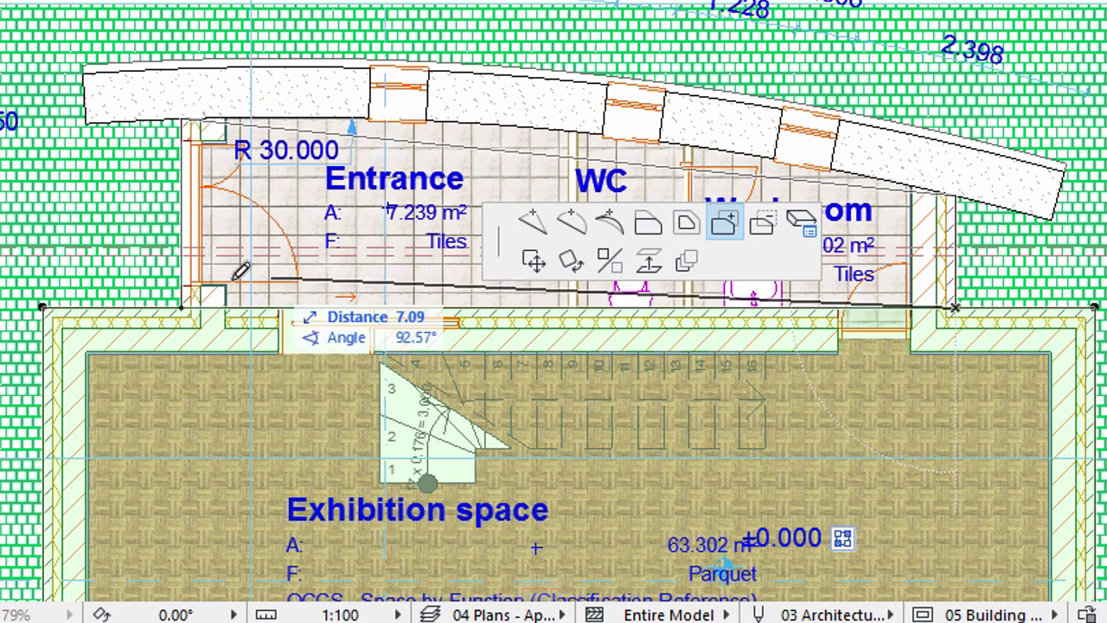
pyautogui.doubleClick(180, 307)
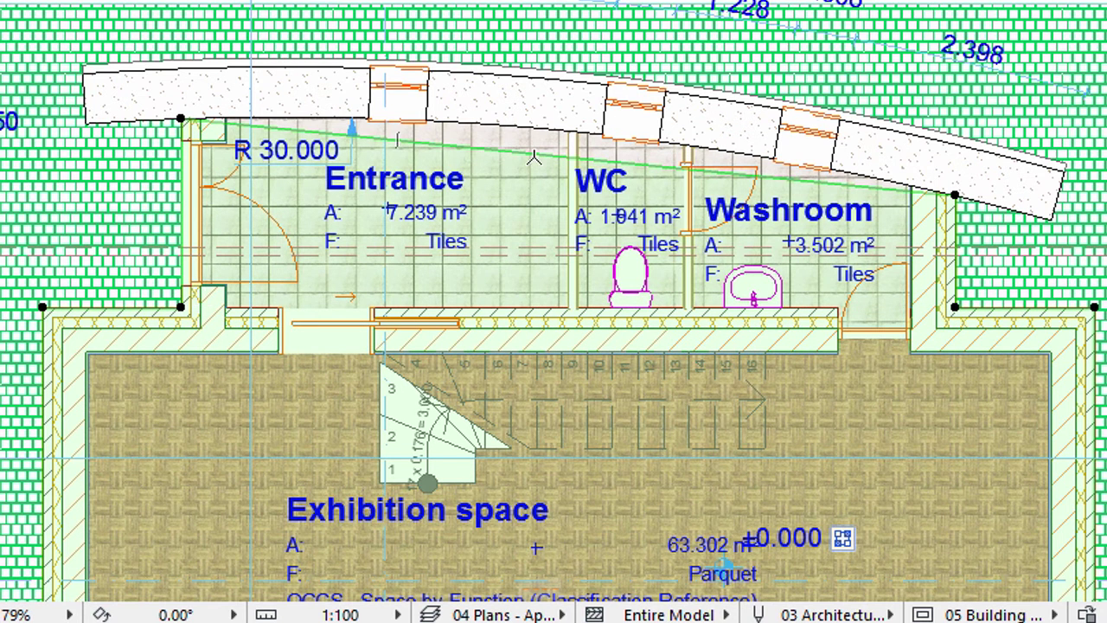
# Curve the extension's top edge along the curved wall
pyautogui.click(534, 158)
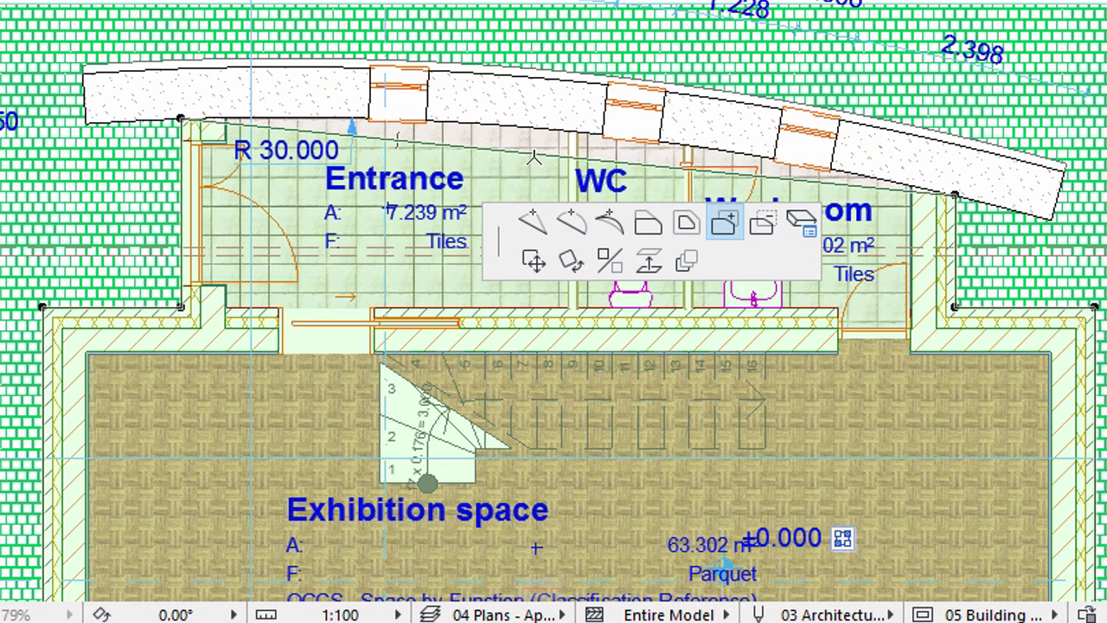
pyautogui.click(571, 225)
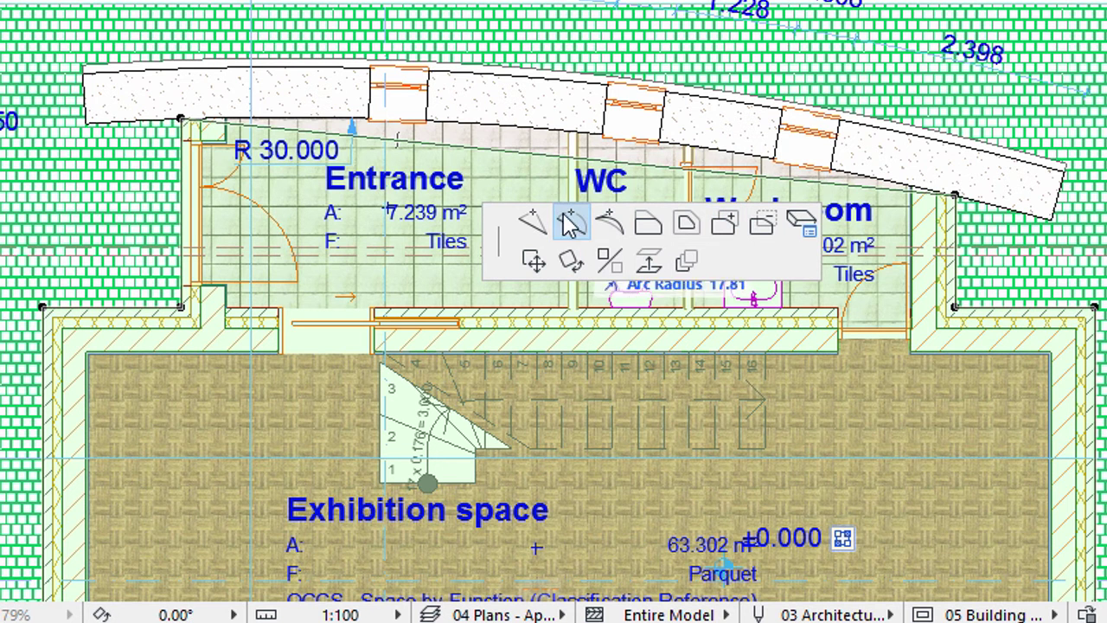
pyautogui.click(544, 126)
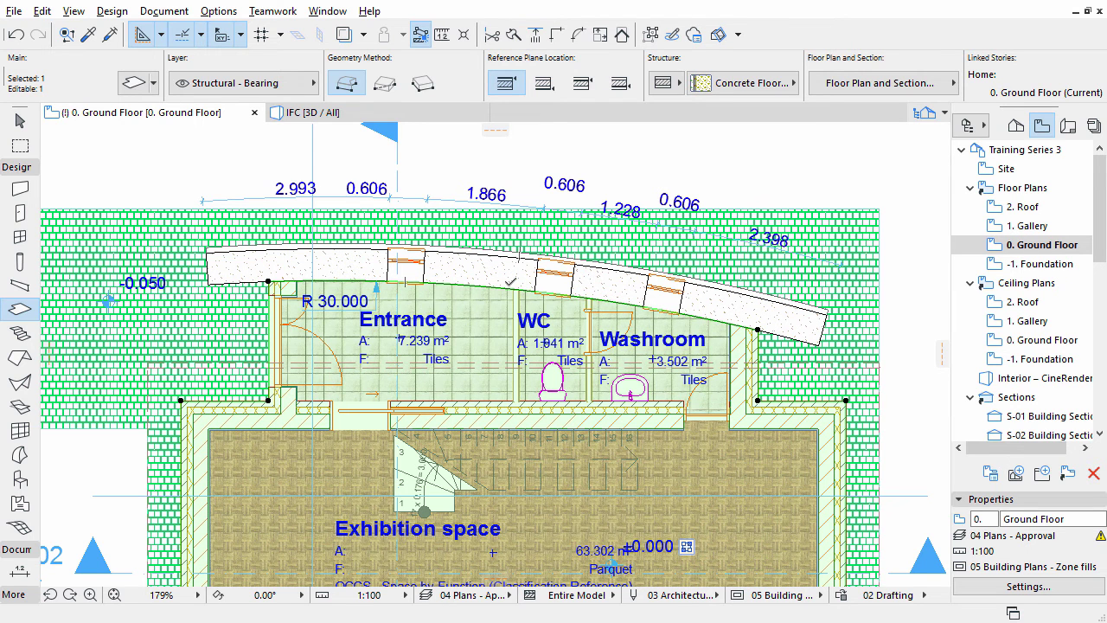
# Deselect the slab and activate the Change Tool from the Document toolbox
pyautogui.press('Escape')
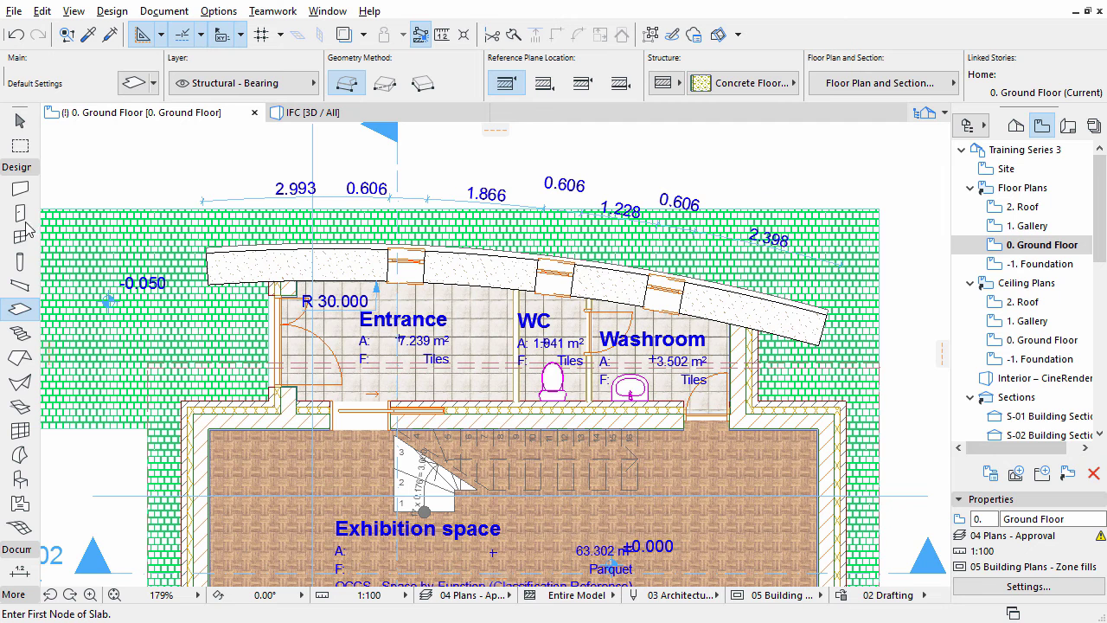
pyautogui.click(18, 167)
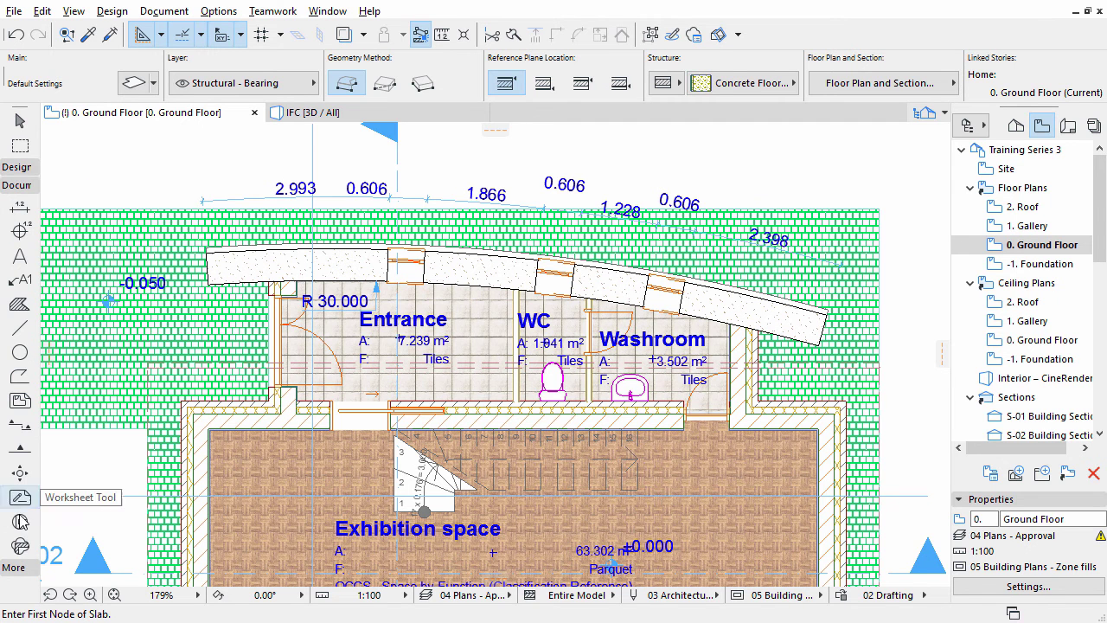
pyautogui.click(21, 549)
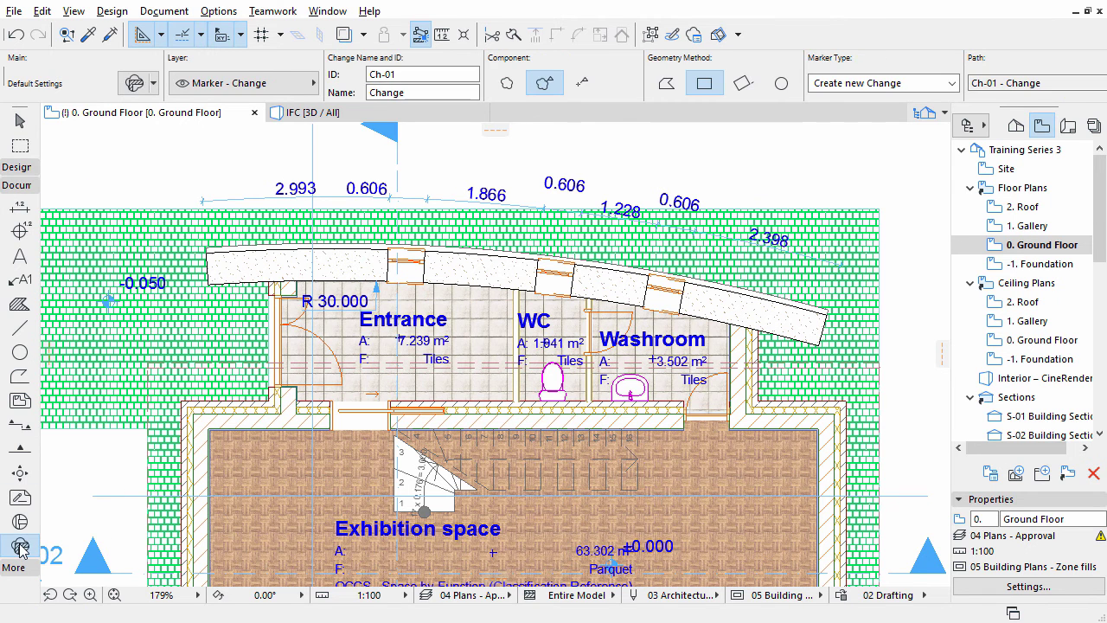
# Rename change Ch-01 to 'Slab' in the Change default settings
pyautogui.click(134, 84)
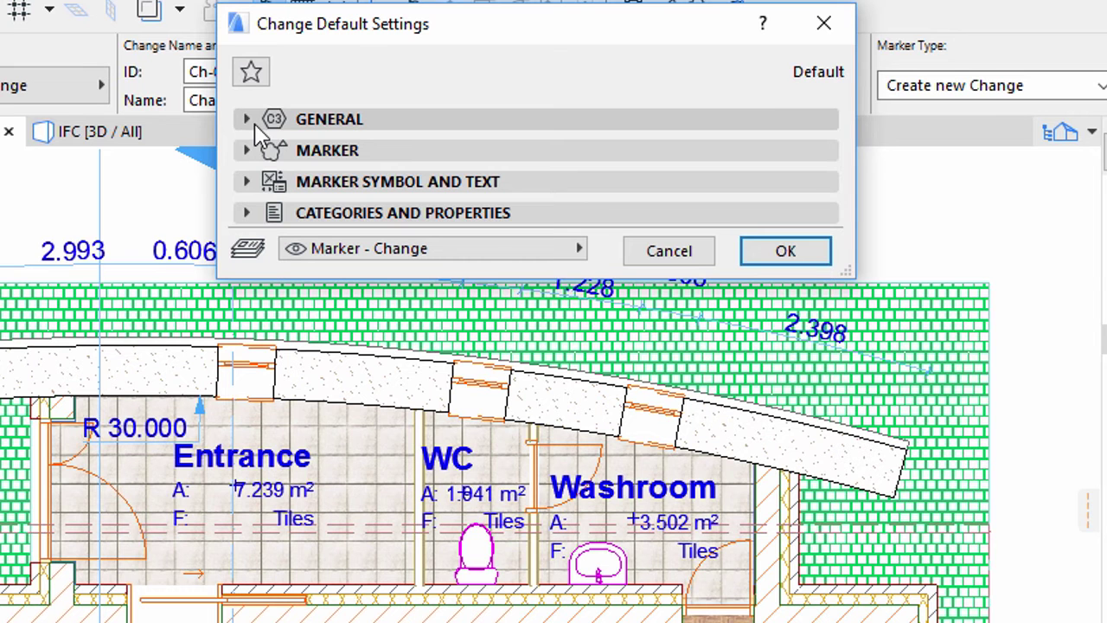
pyautogui.click(247, 119)
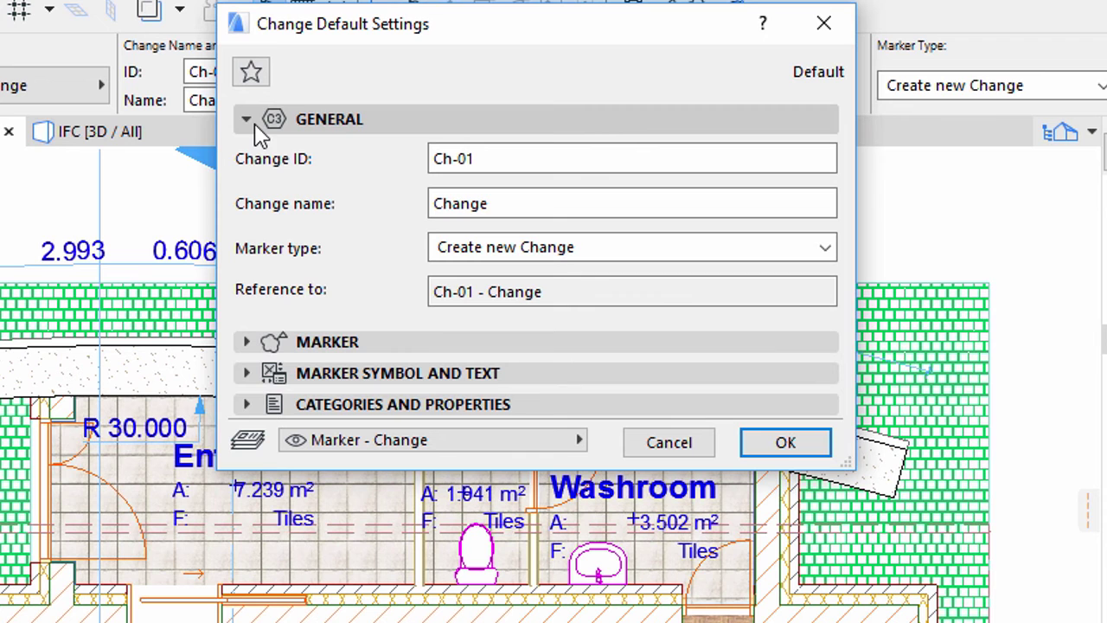
pyautogui.moveTo(531, 208); pyautogui.dragTo(420, 206)
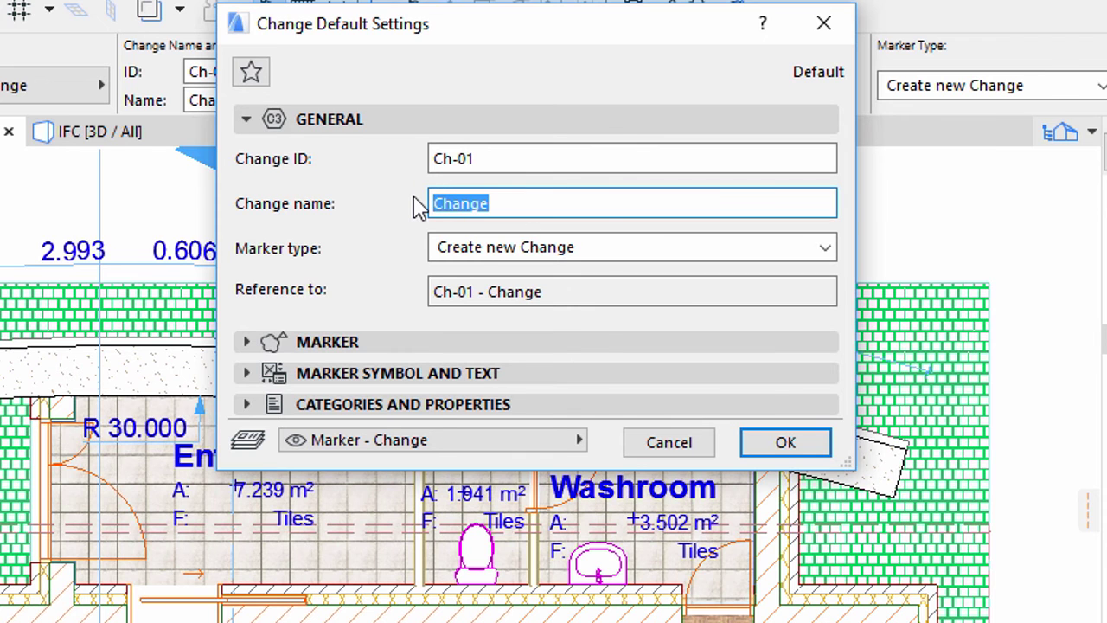
pyautogui.write('Slab')
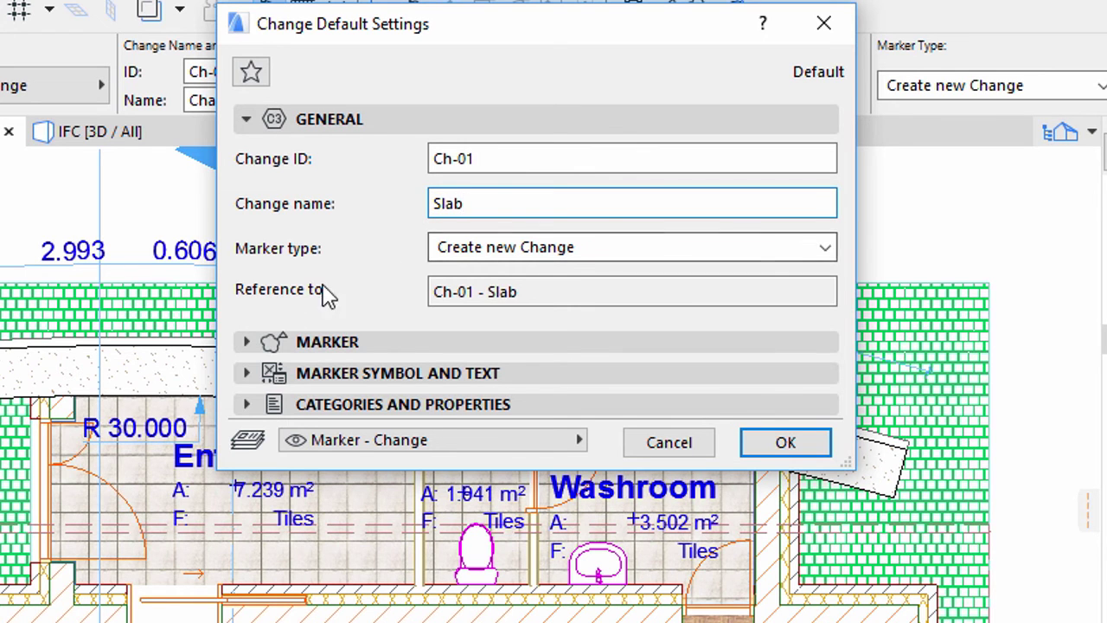
# Set the change marker pen to 20 (red) and the marker head to Circle
pyautogui.click(246, 343)
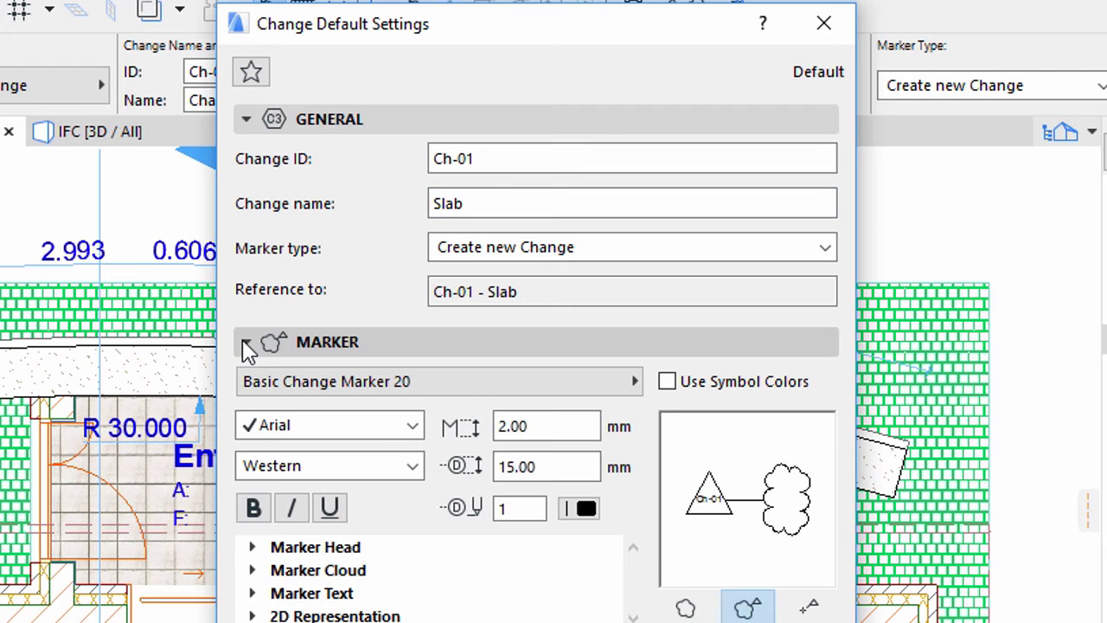
pyautogui.click(246, 119)
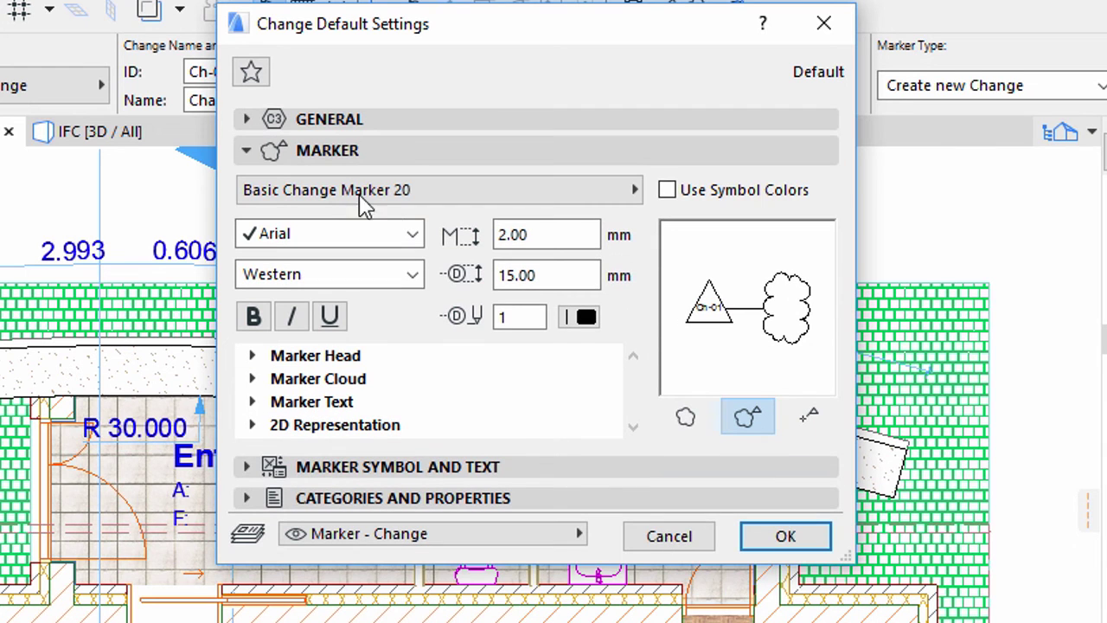
pyautogui.doubleClick(505, 316)
pyautogui.write('20')
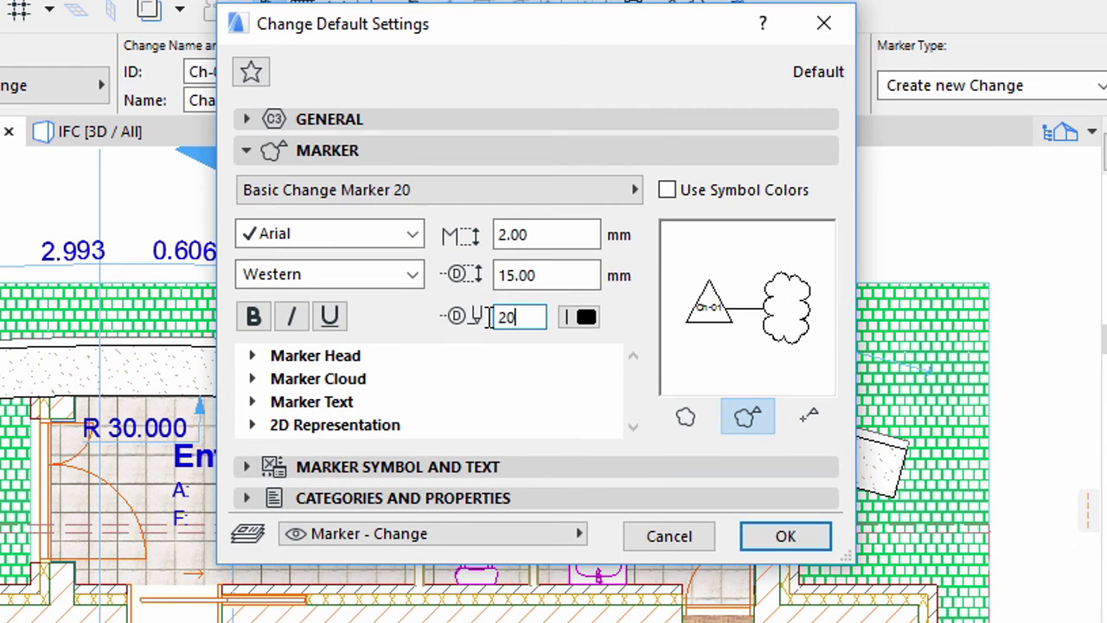
pyautogui.press('Tab')
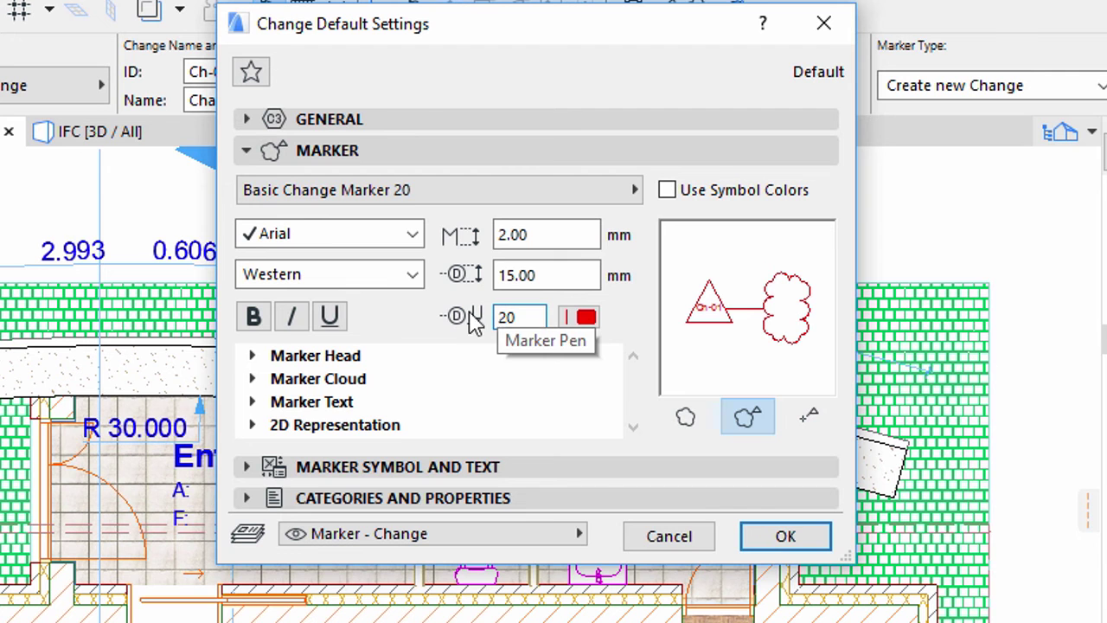
pyautogui.click(247, 152)
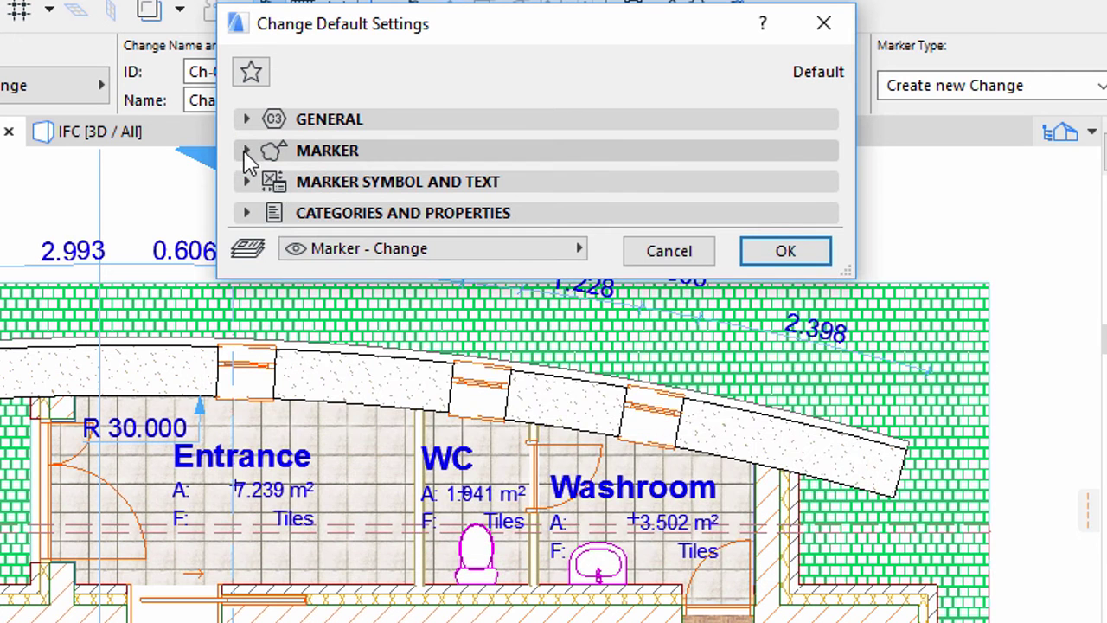
pyautogui.click(247, 181)
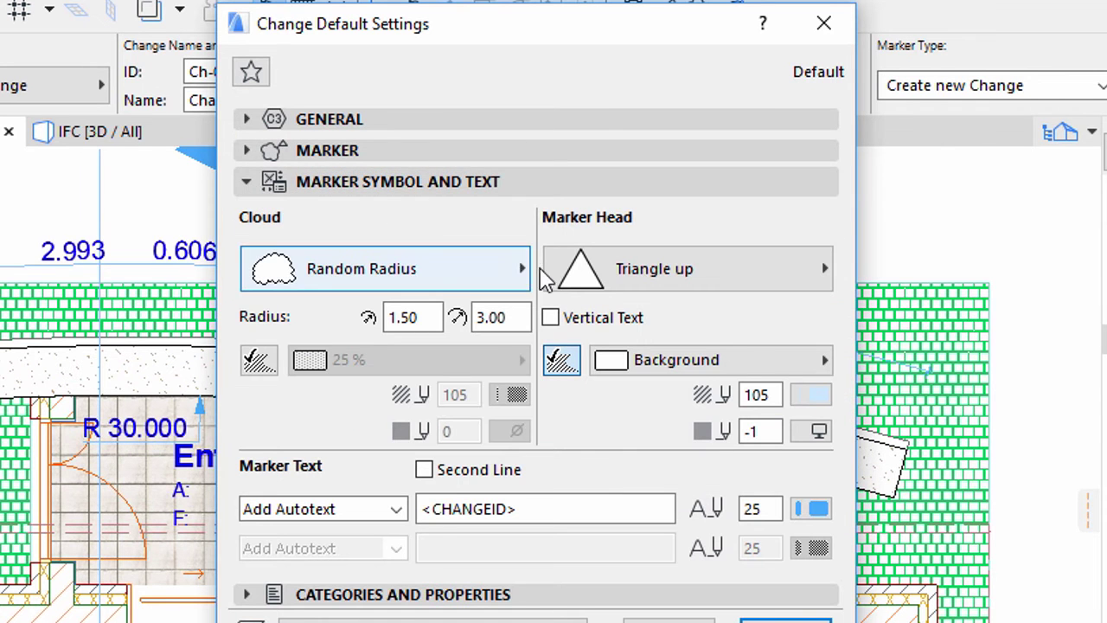
pyautogui.click(571, 277)
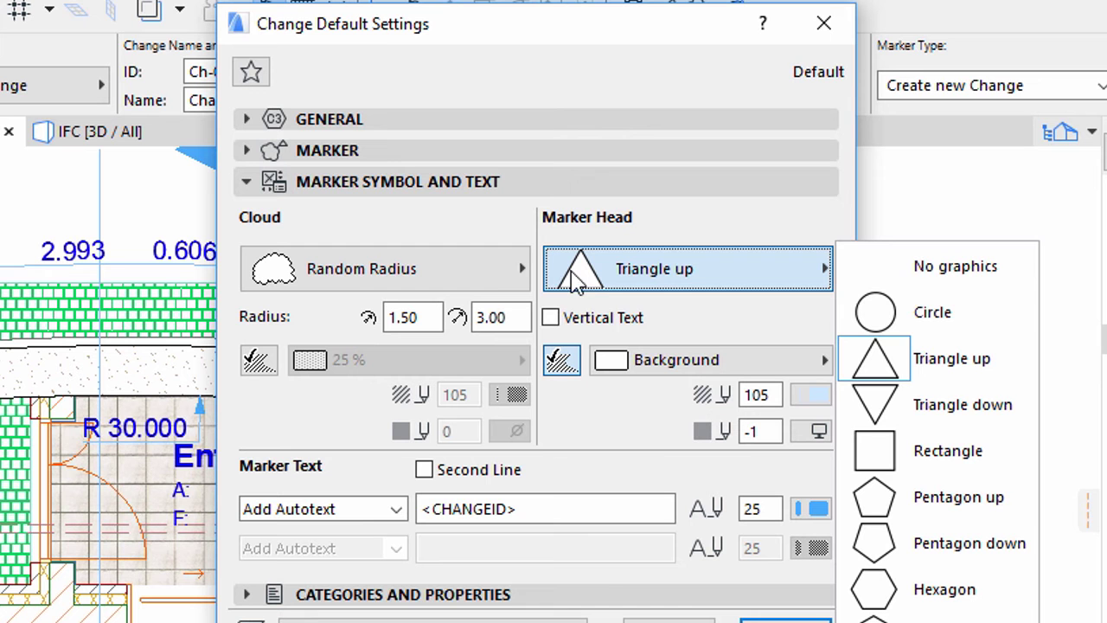
pyautogui.click(900, 327)
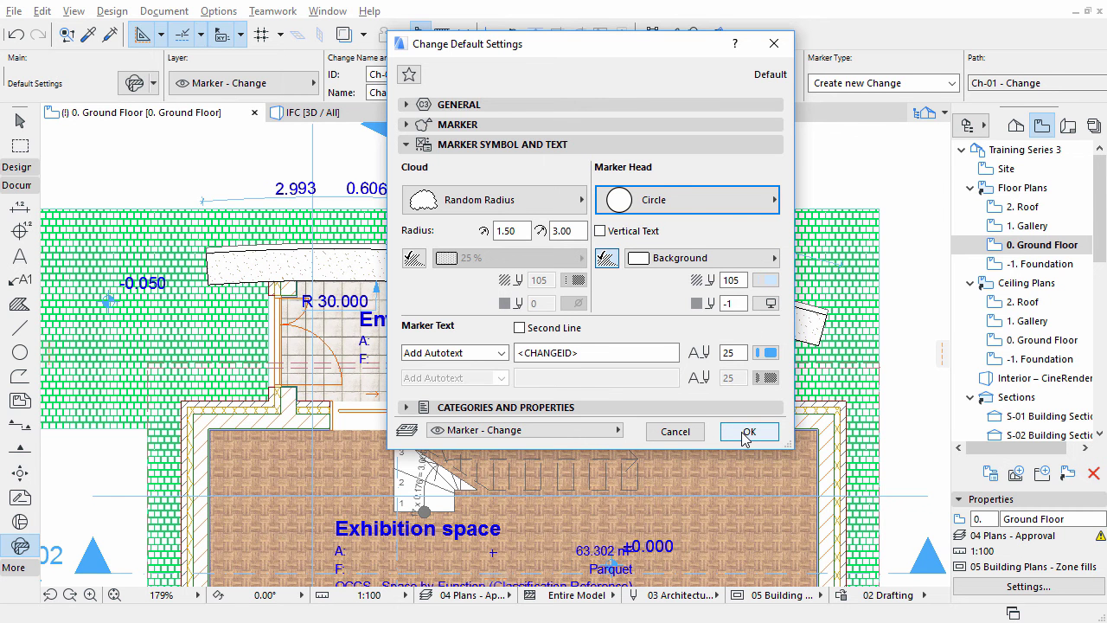
# Draw a rectangular revision cloud around the entrance rooms and place the Ch-01 marker above it
pyautogui.click(747, 431)
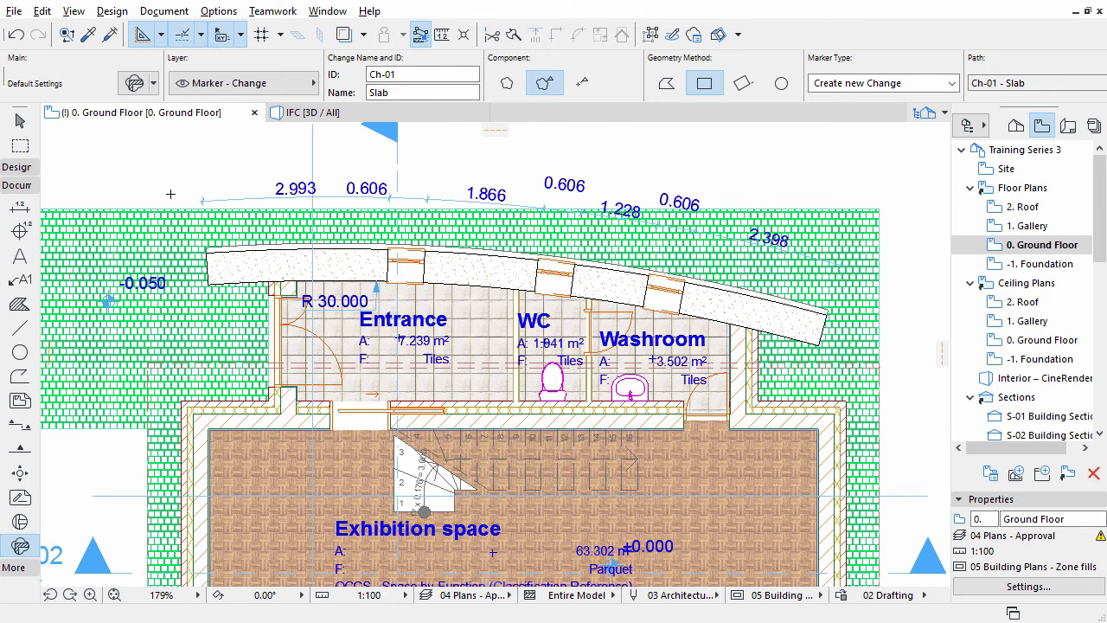
pyautogui.click(168, 186)
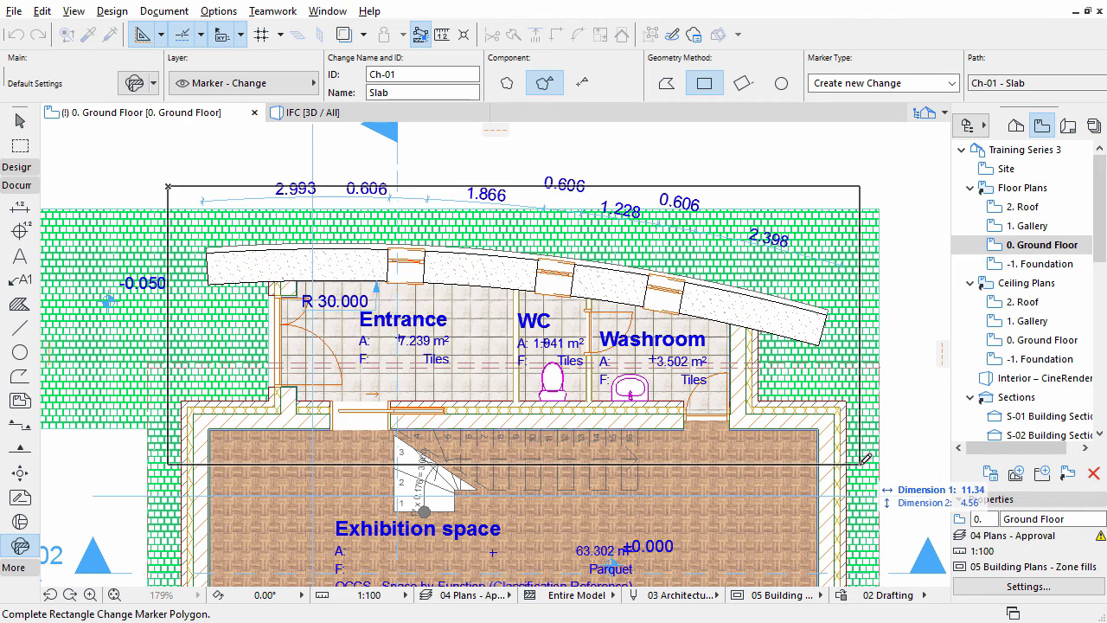
pyautogui.click(862, 465)
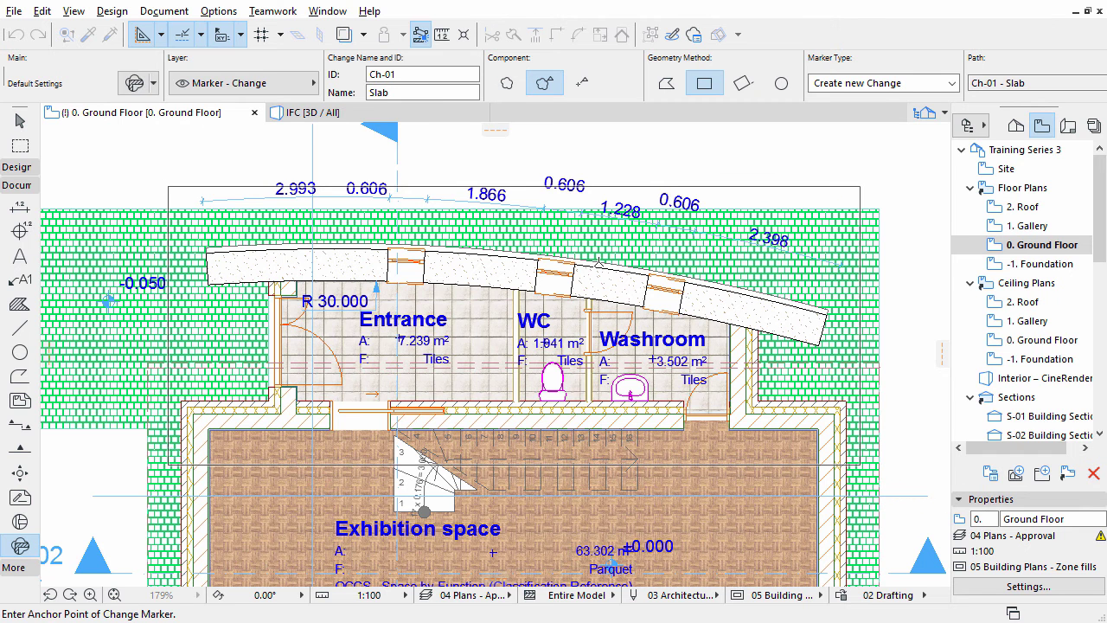
pyautogui.click(529, 148)
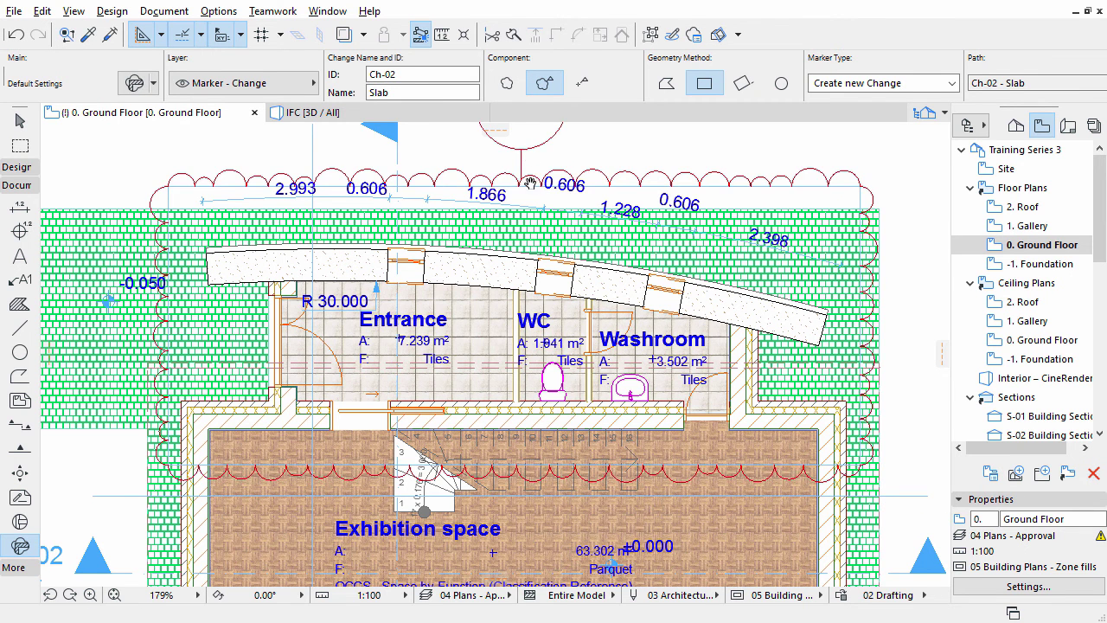
pyautogui.moveTo(530, 183); pyautogui.dragTo(532, 248, button='middle')
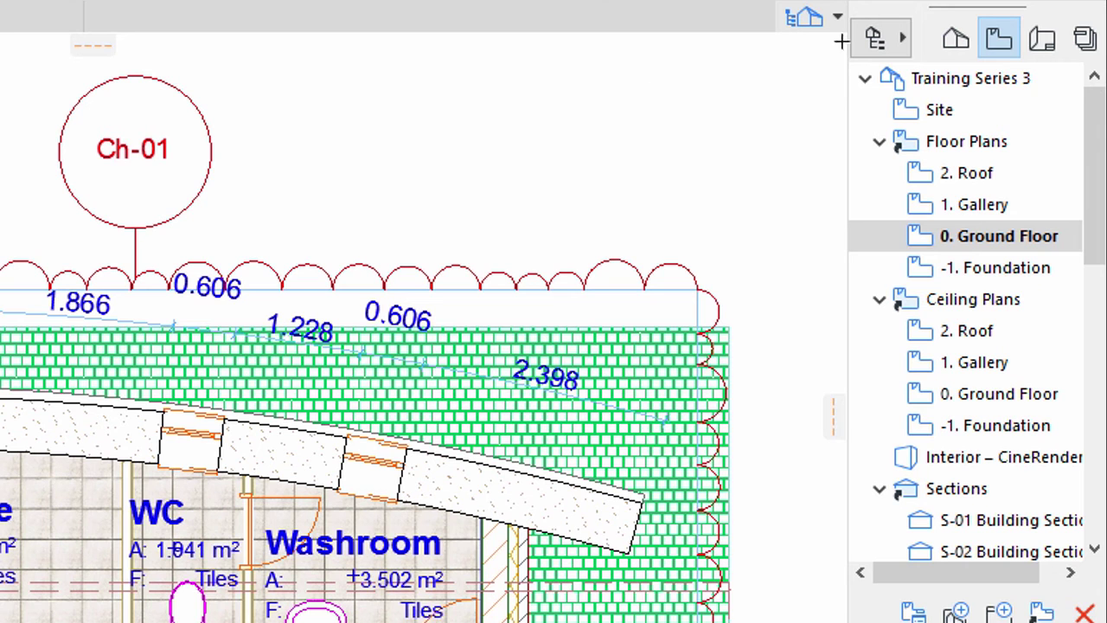
# Reopen the Change Manager and link slab SLA-001 to change Ch-01 - Slab
pyautogui.click(873, 39)
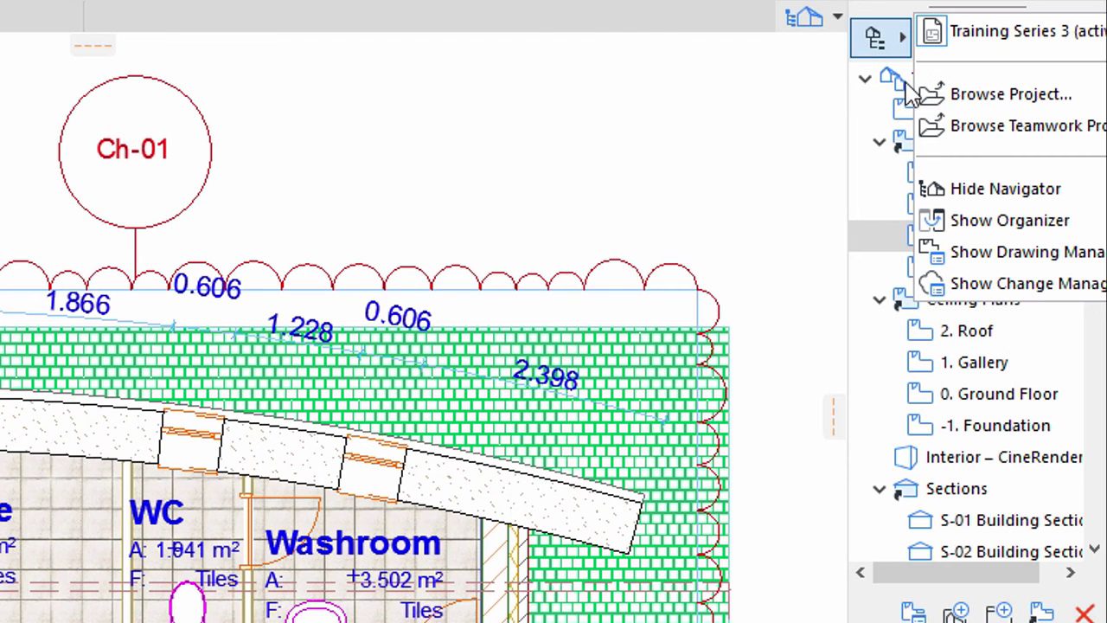
pyautogui.click(959, 286)
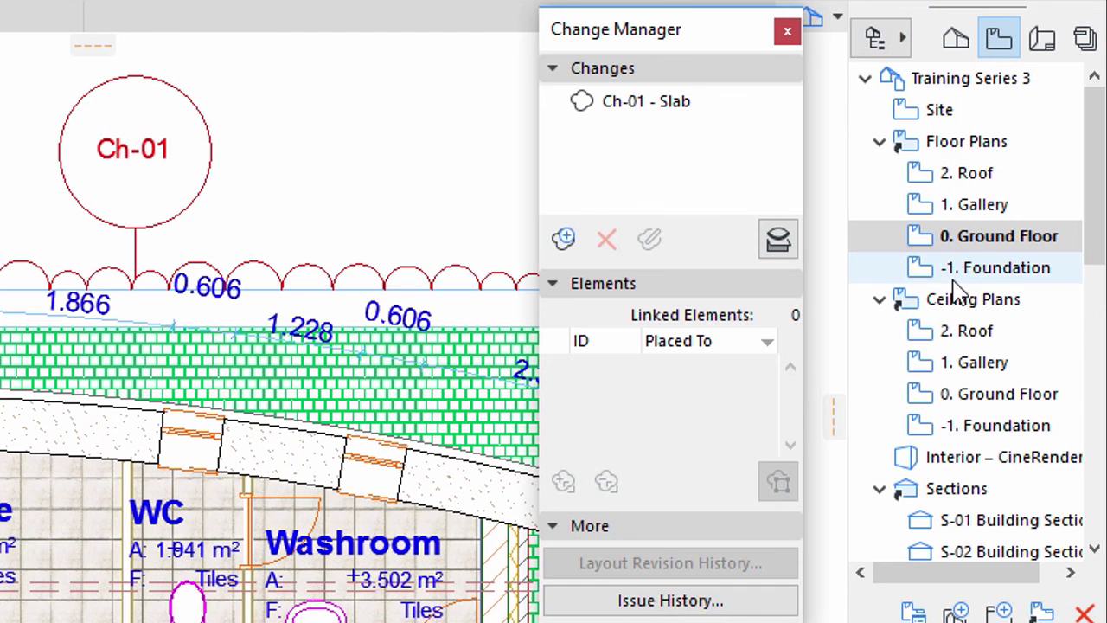
pyautogui.click(679, 121)
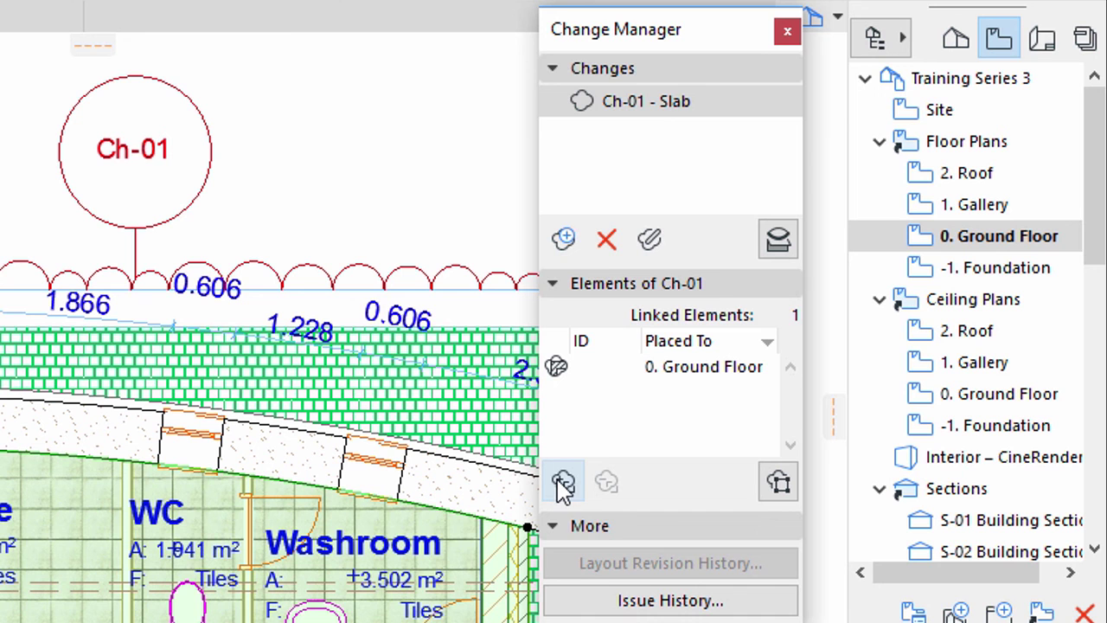
pyautogui.click(562, 484)
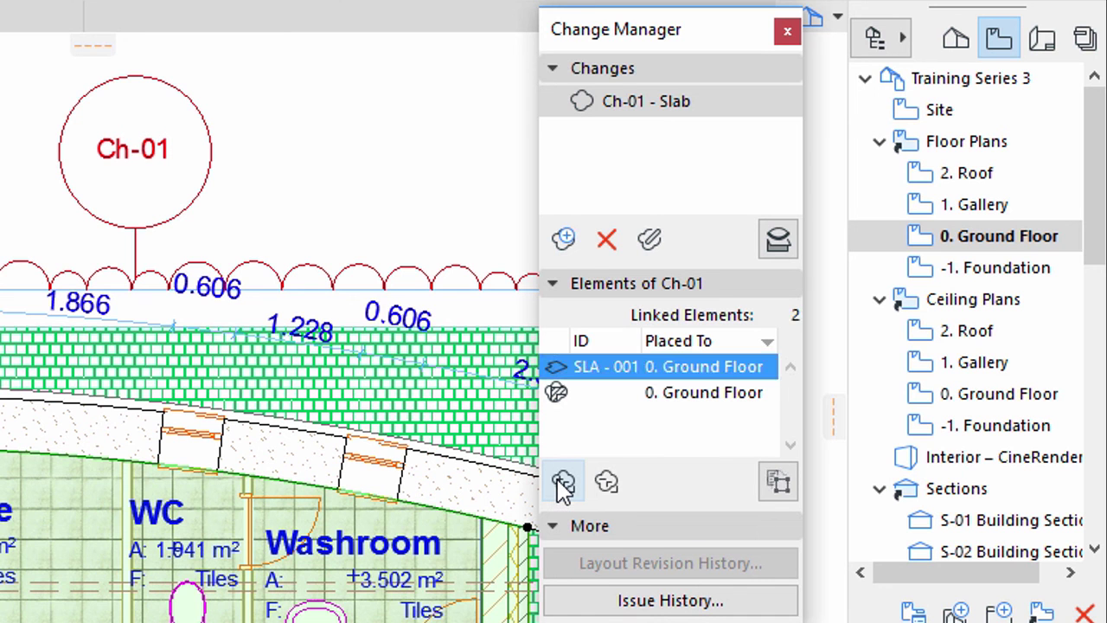